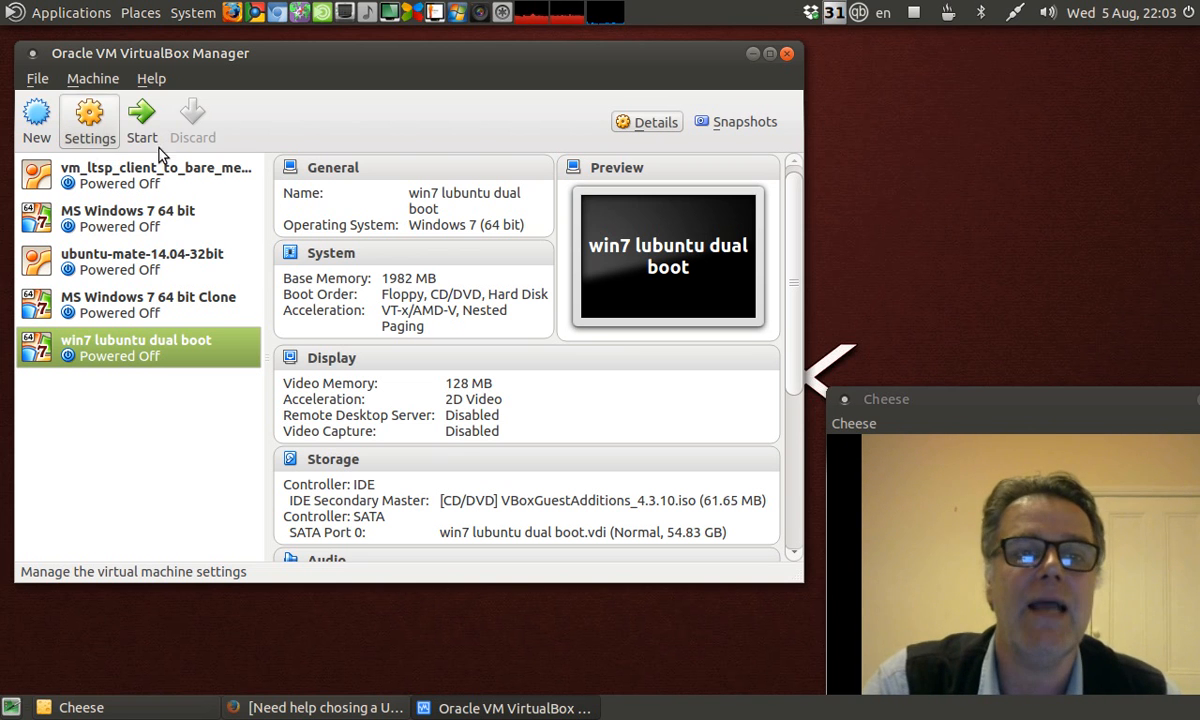
# Replace the Guest Additions disc in the win7 lubuntu dual boot machine's virtual CD/DVD drive with lubuntu-14.04.2-desktop-i386.iso and save the settings
pyautogui.click(94, 104)
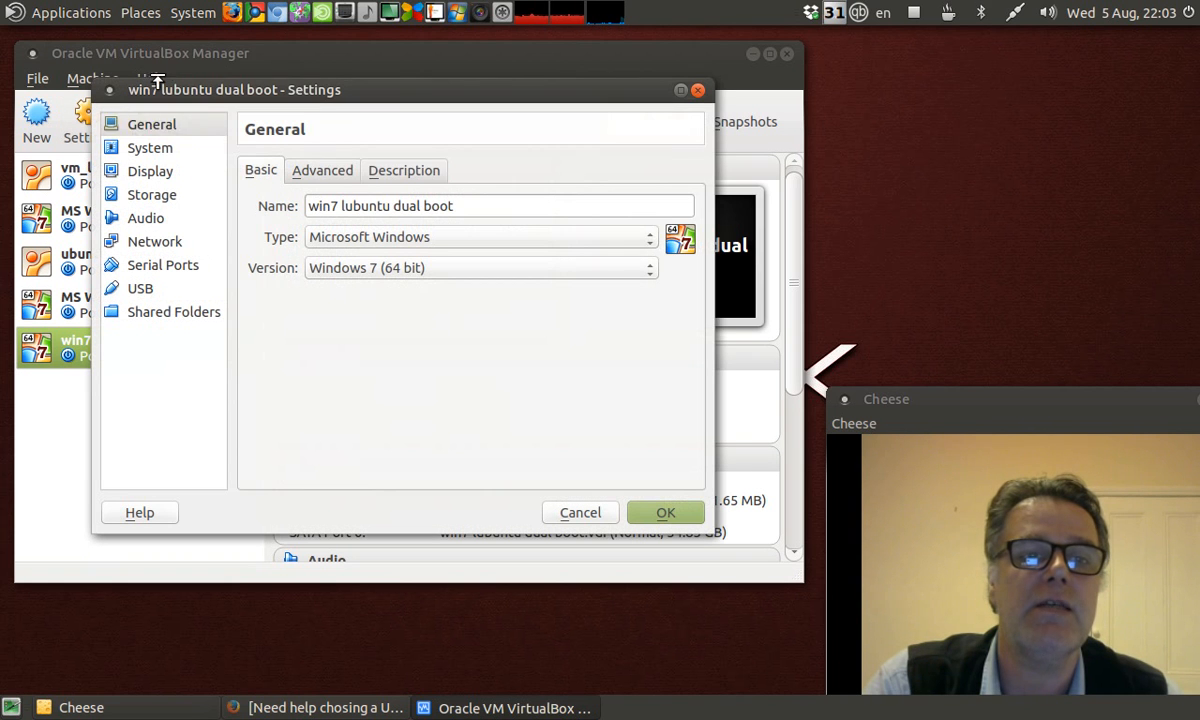
pyautogui.click(139, 195)
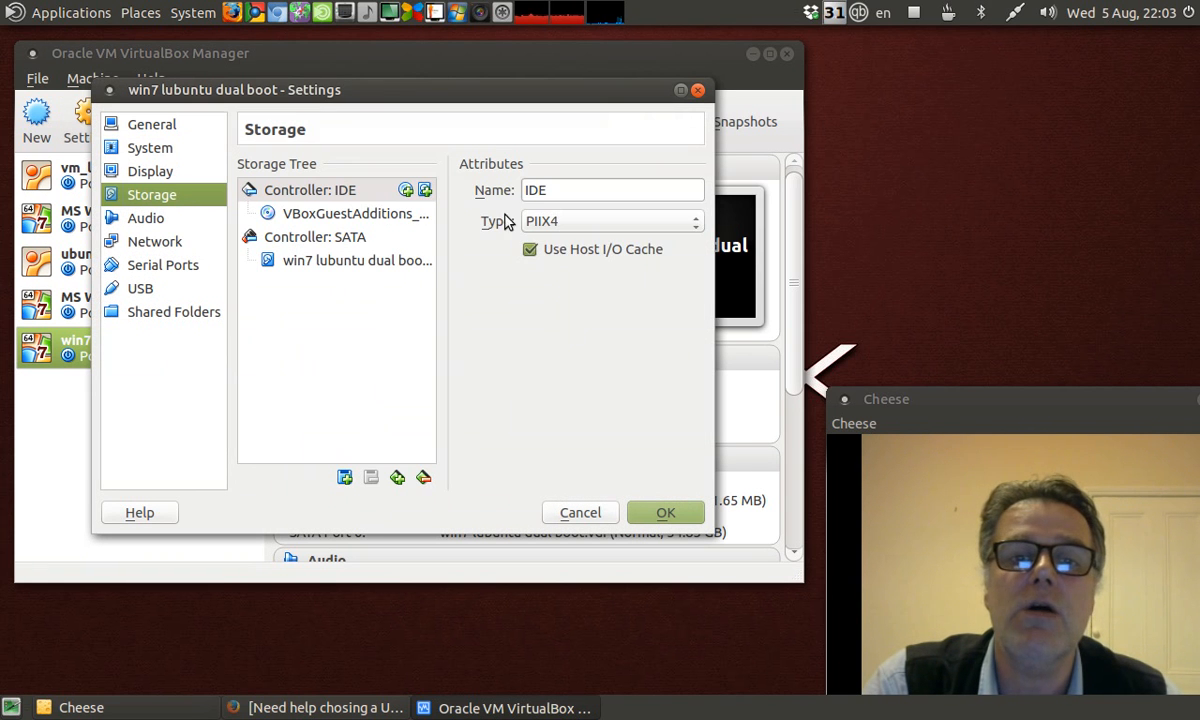
pyautogui.click(400, 214)
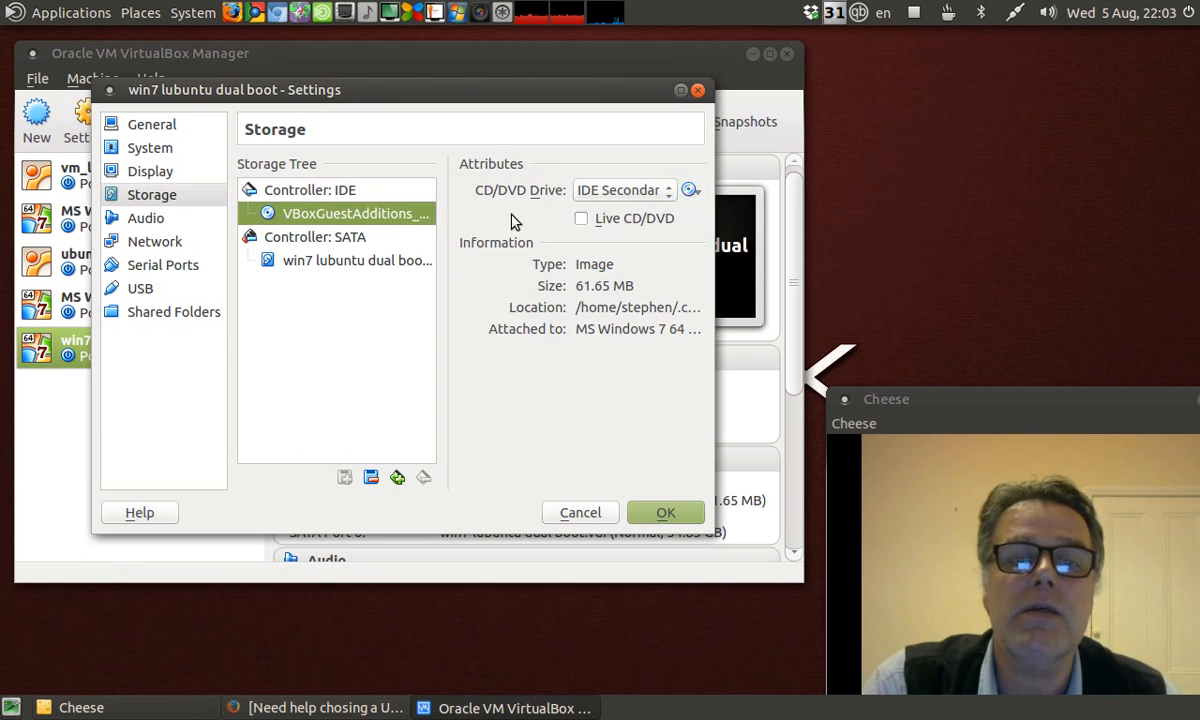
pyautogui.click(690, 191)
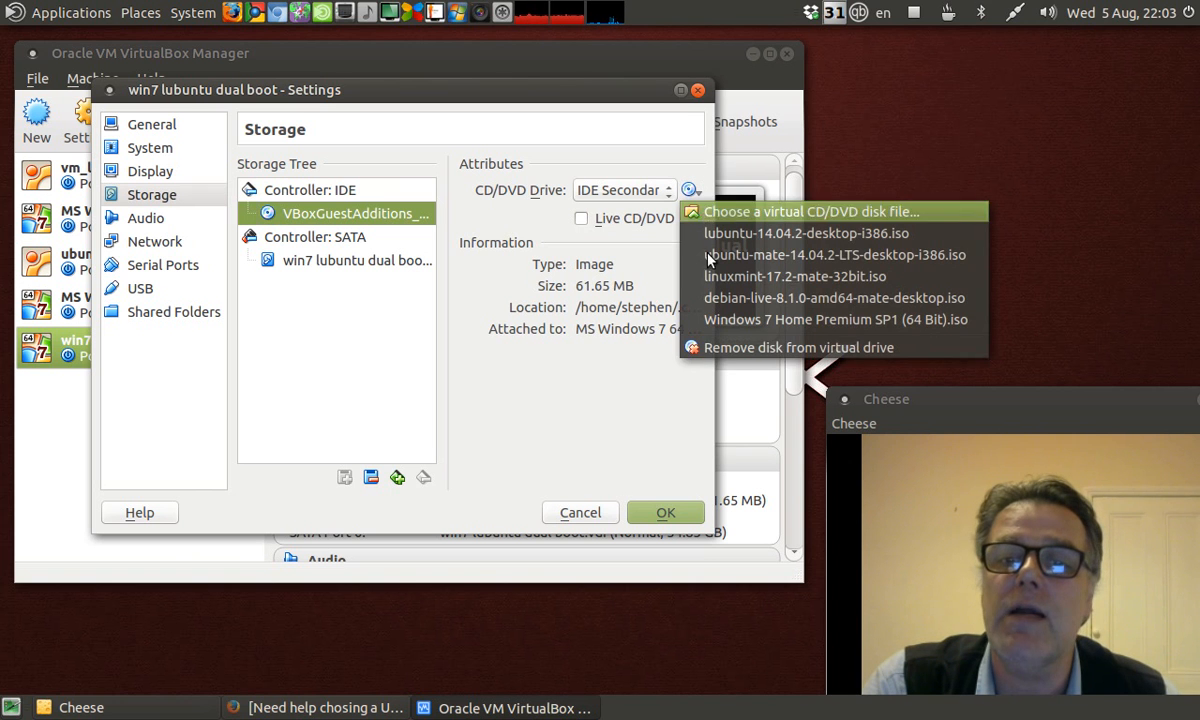
pyautogui.click(722, 350)
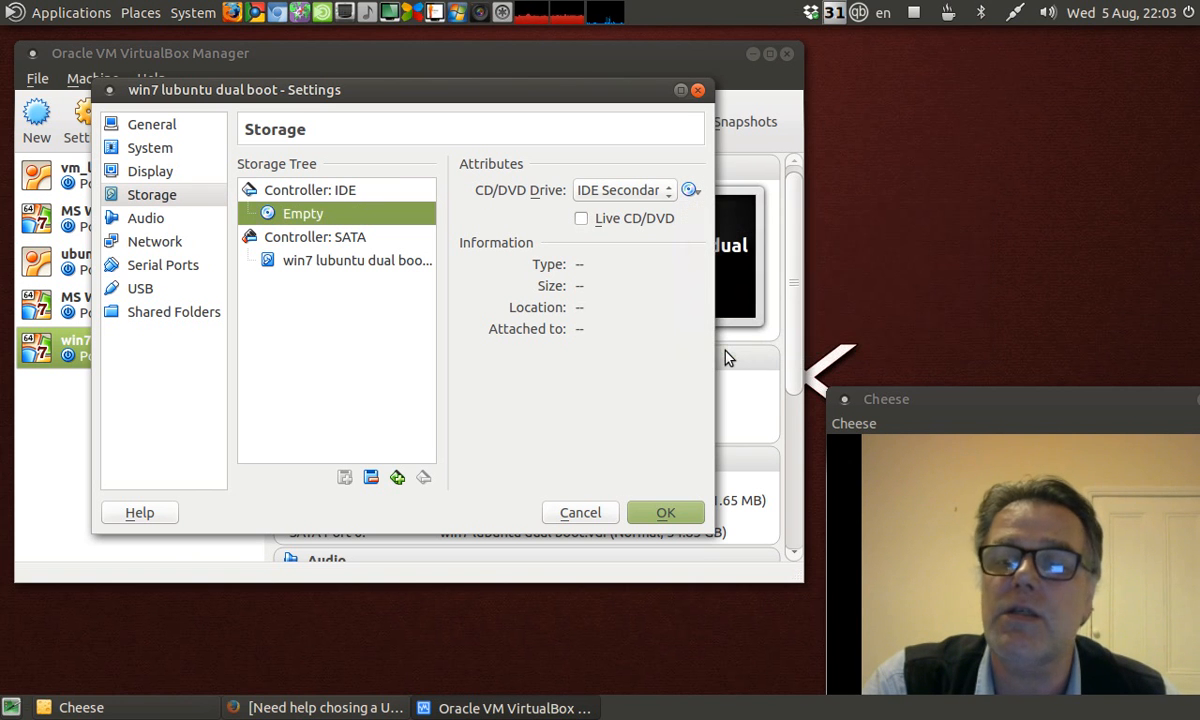
pyautogui.click(690, 191)
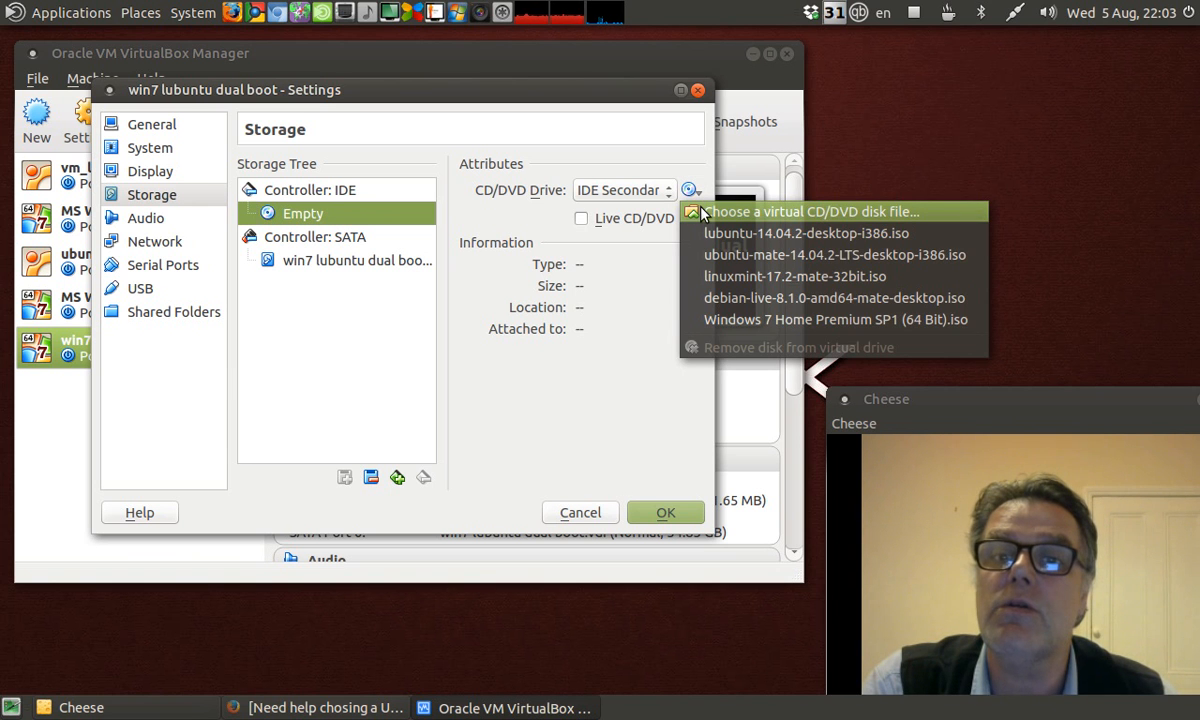
pyautogui.click(787, 236)
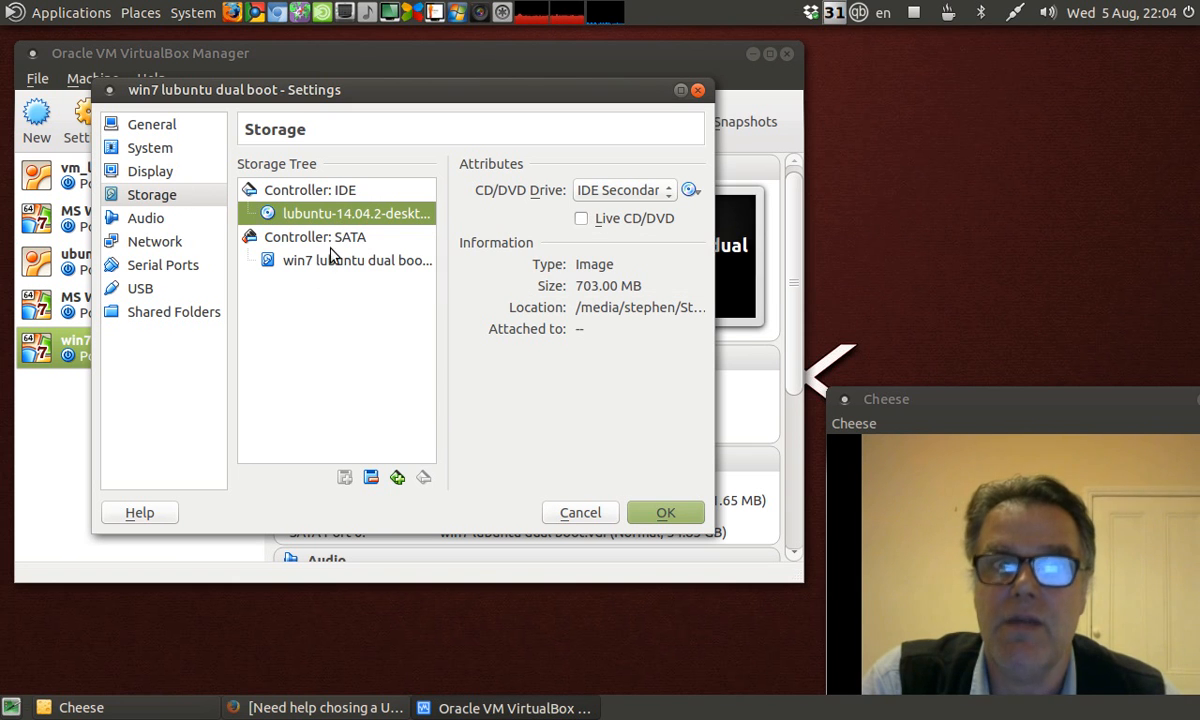
pyautogui.click(652, 514)
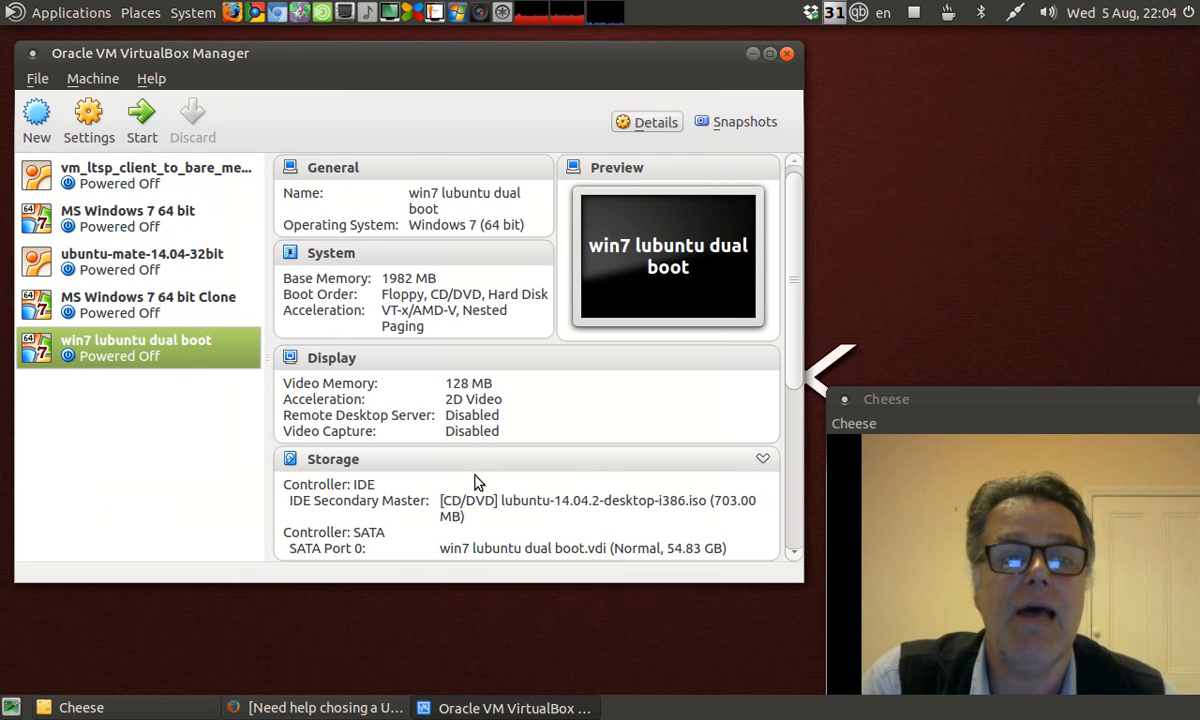
# Start the win7 lubuntu dual boot virtual machine and display it full screen
pyautogui.doubleClick(140, 360)
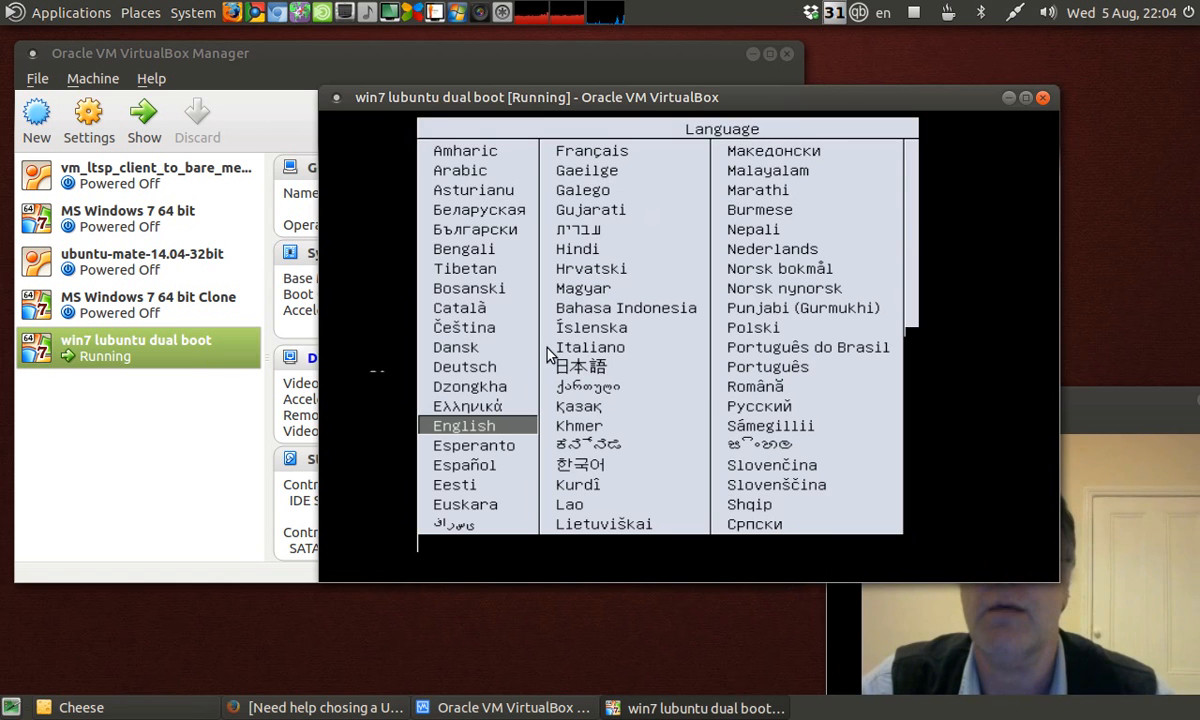
pyautogui.moveTo(673, 94); pyautogui.dragTo(407, 75)
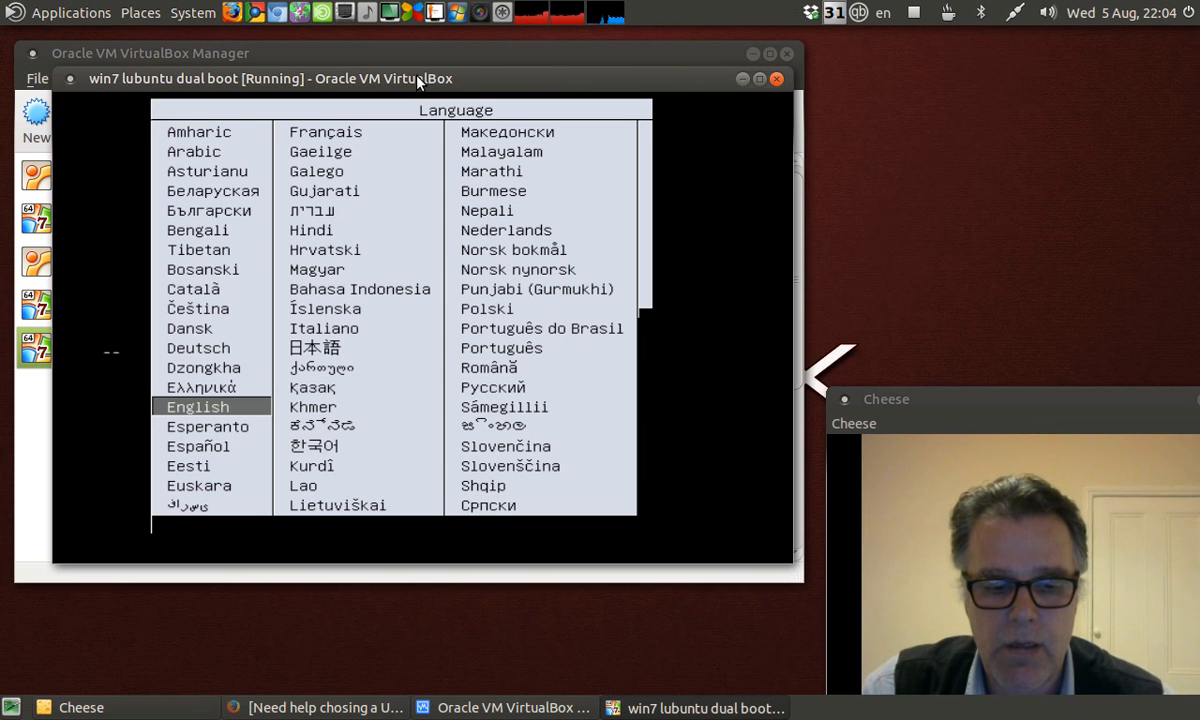
pyautogui.press('Control_R+f')
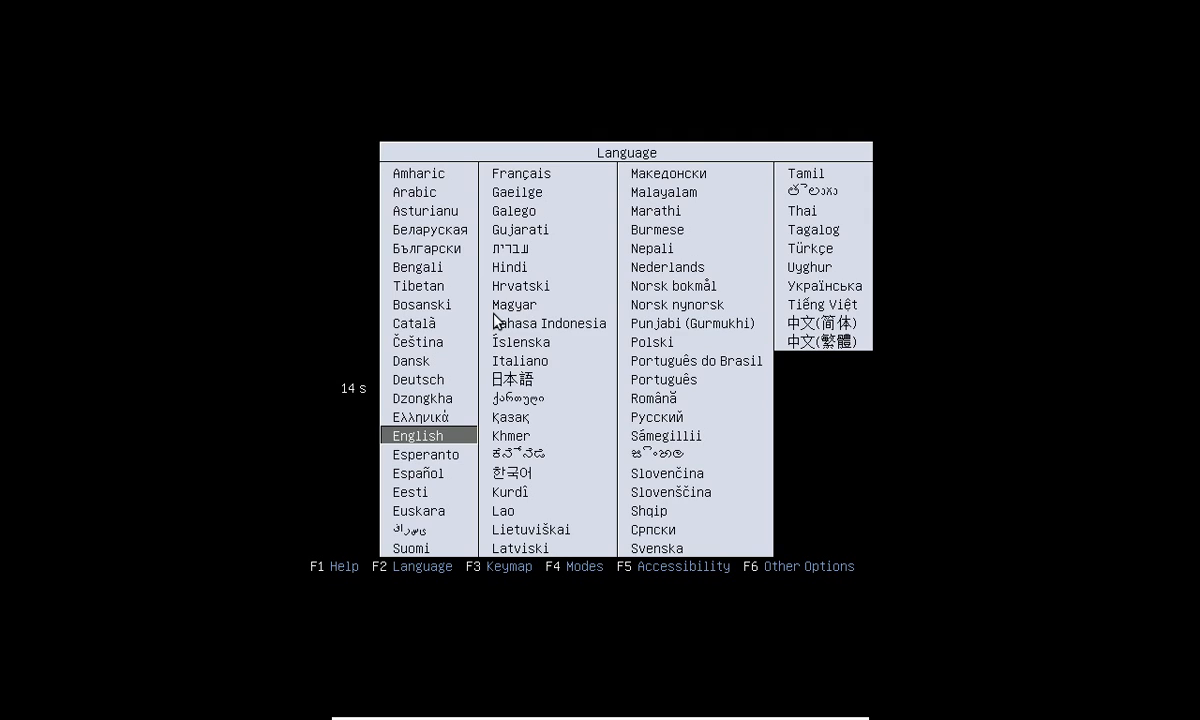
# Accept English as the boot language and start the Install Lubuntu option
pyautogui.press('Return')
pyautogui.press('Down')
pyautogui.press('Down')
pyautogui.press('Down')
pyautogui.press('Down')
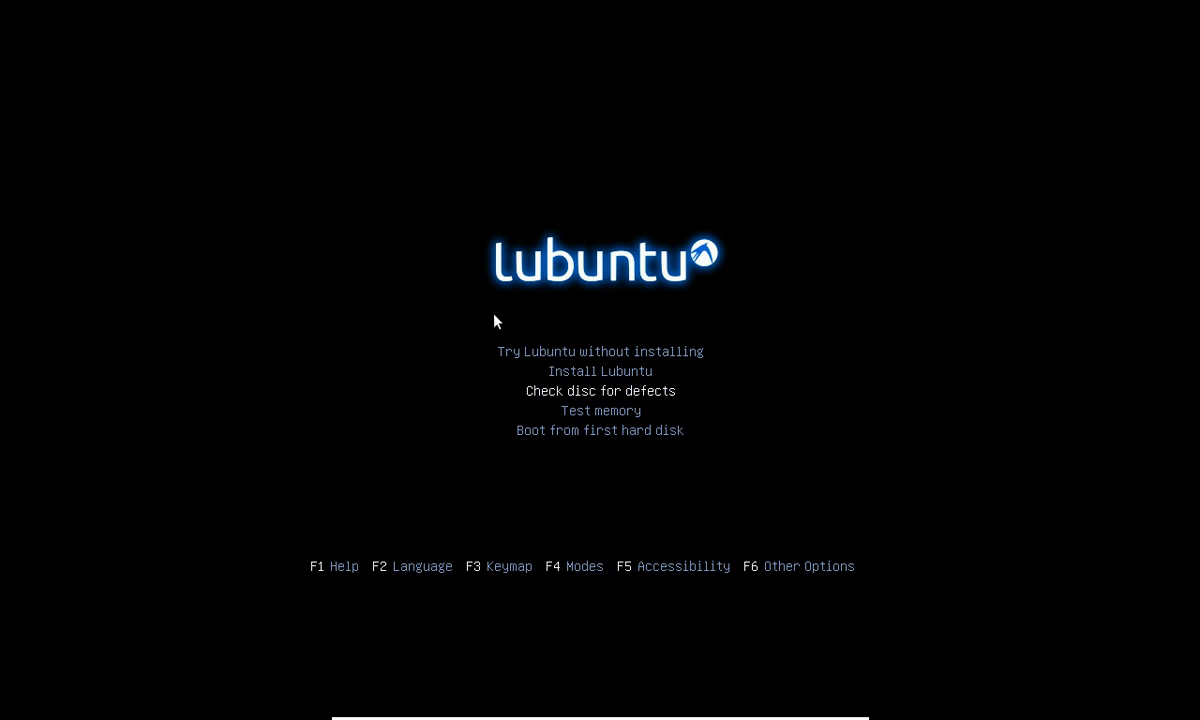
pyautogui.press('Up')
pyautogui.press('Up')
pyautogui.press('Up')
pyautogui.press('Up')
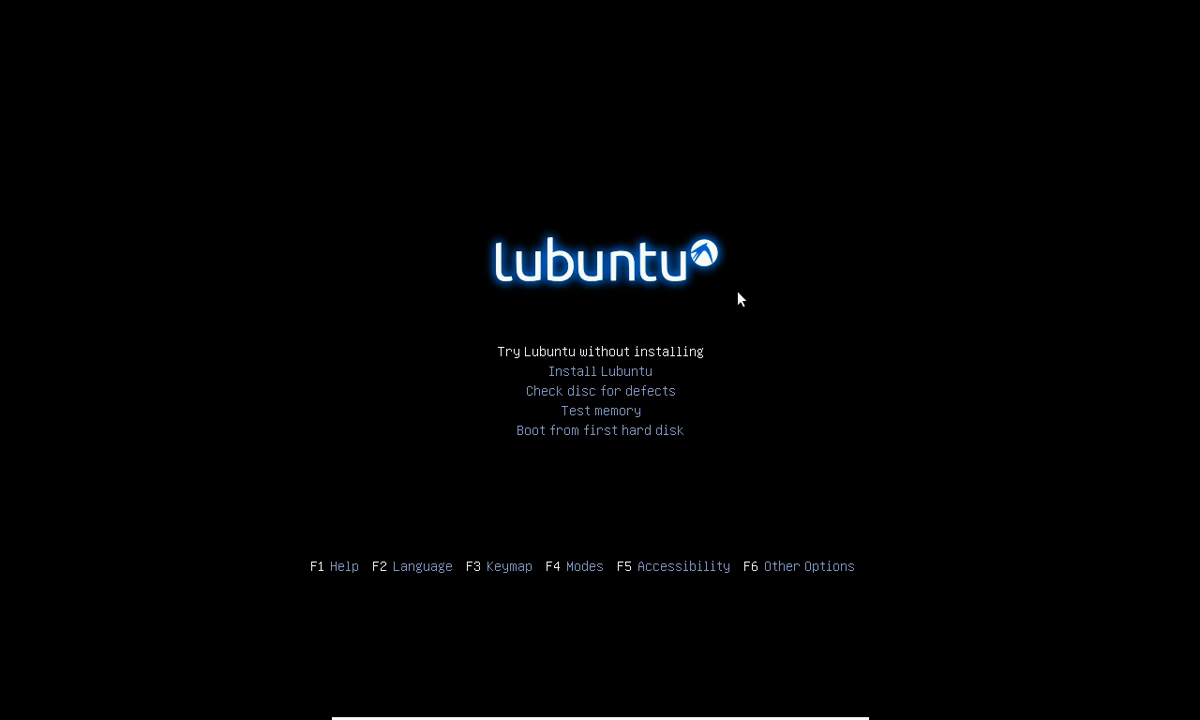
pyautogui.press('Down')
pyautogui.press('Down')
pyautogui.press('Down')
pyautogui.press('Down')
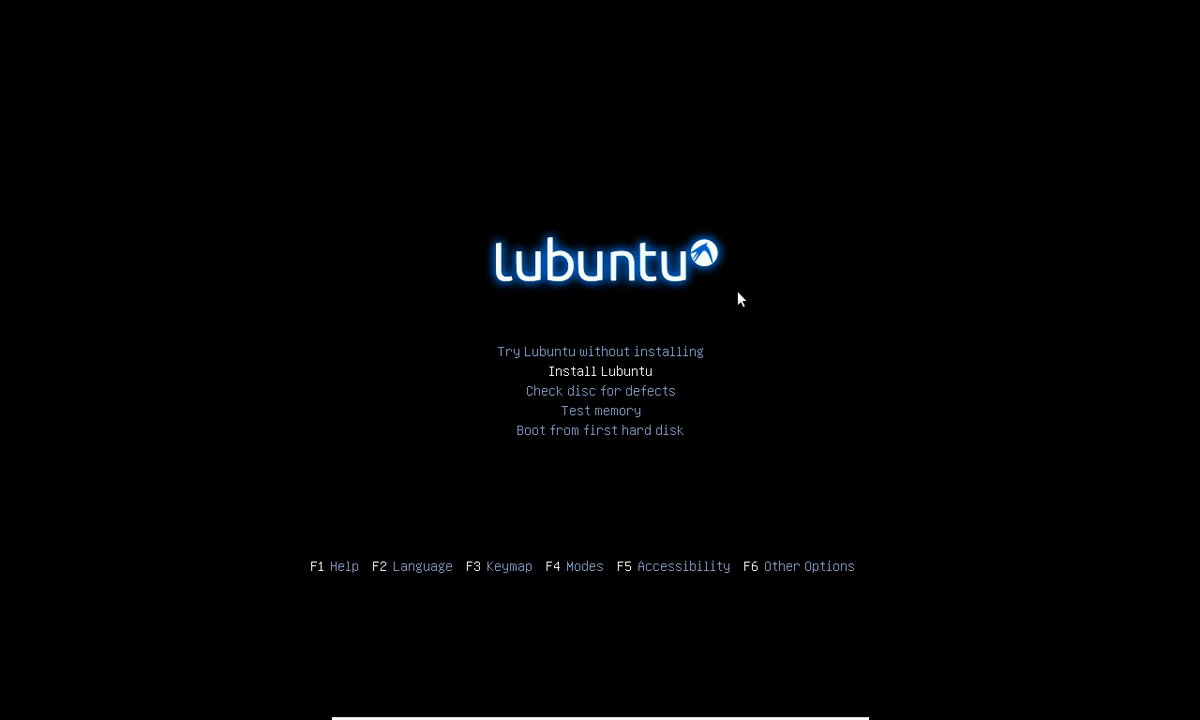
pyautogui.press('Up')
pyautogui.press('Up')
pyautogui.press('Up')
pyautogui.press('Return')
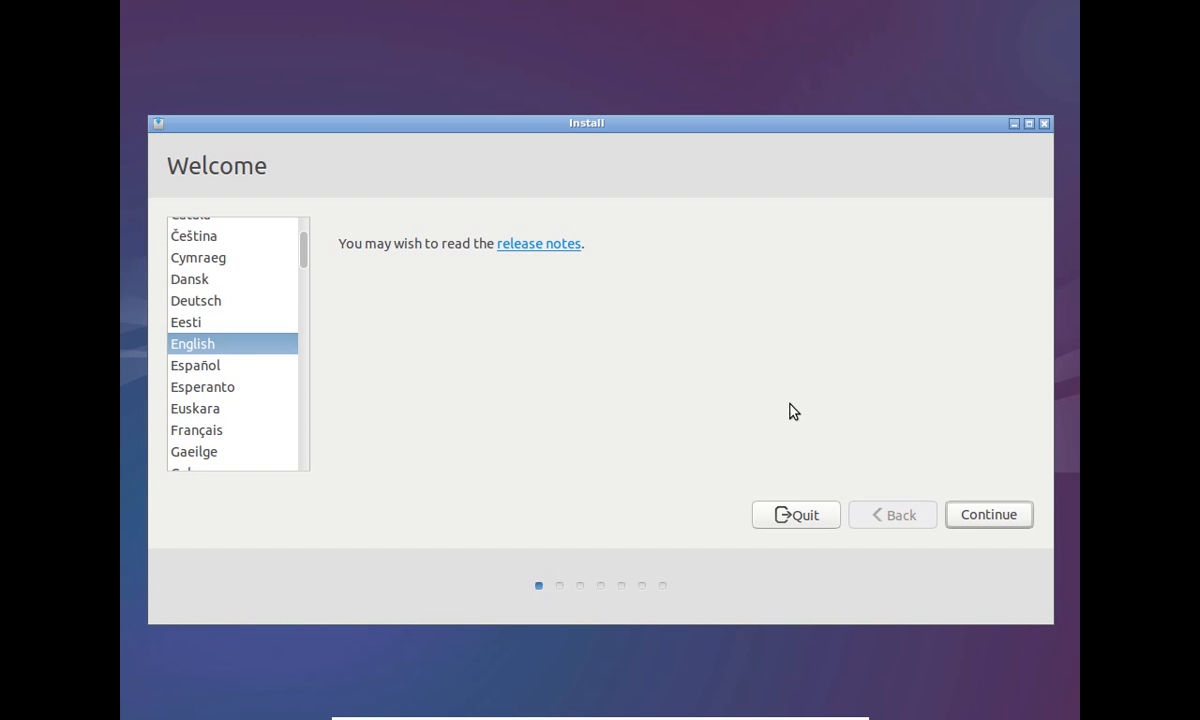
# Keep English as the installer language, enable downloading updates and installing third-party software, and proceed to the installation type
pyautogui.click(998, 515)
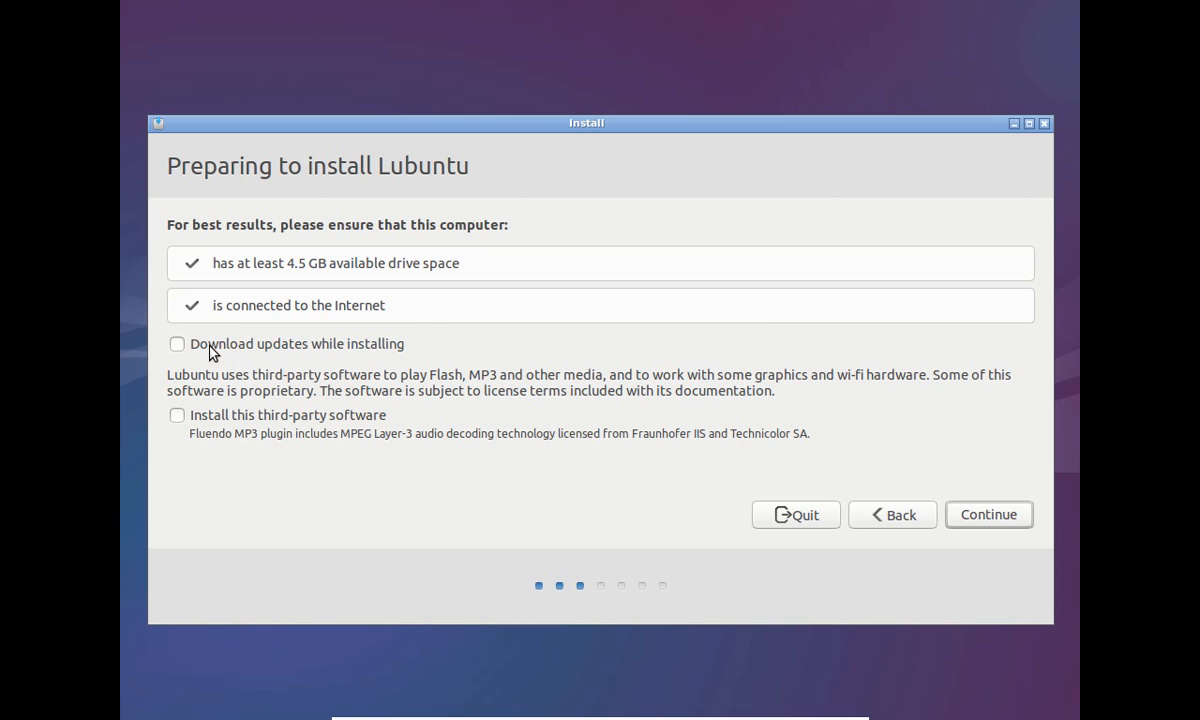
pyautogui.click(177, 345)
pyautogui.click(176, 415)
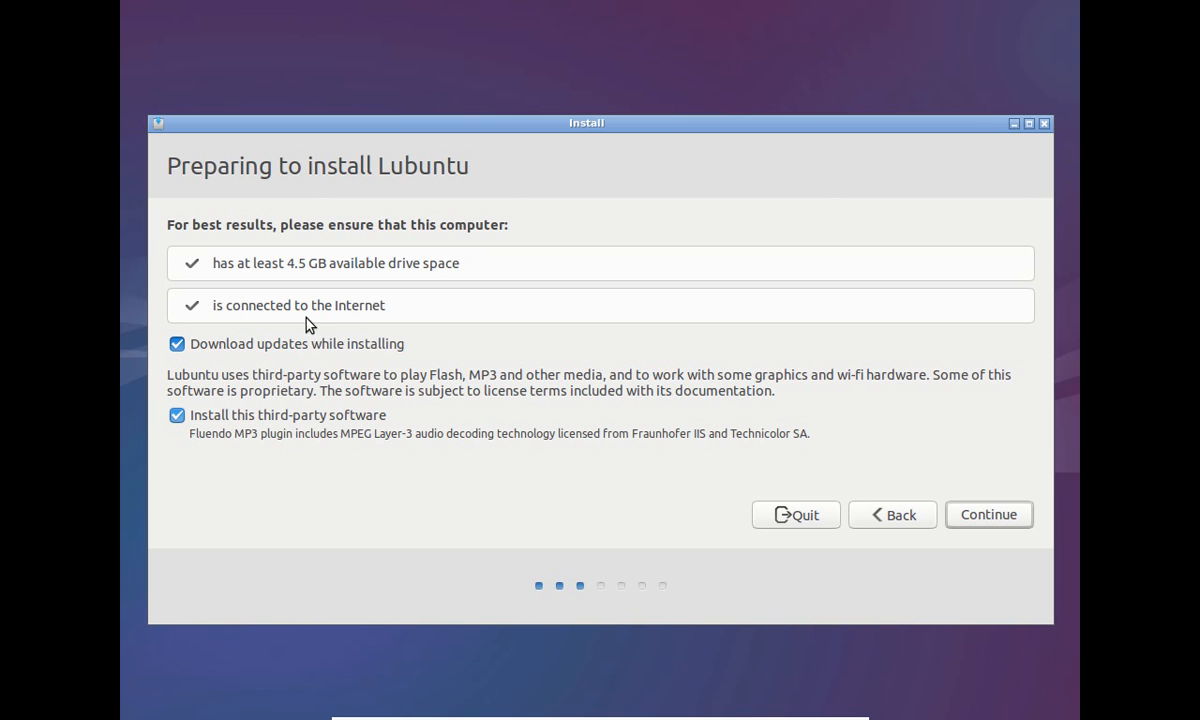
pyautogui.click(984, 517)
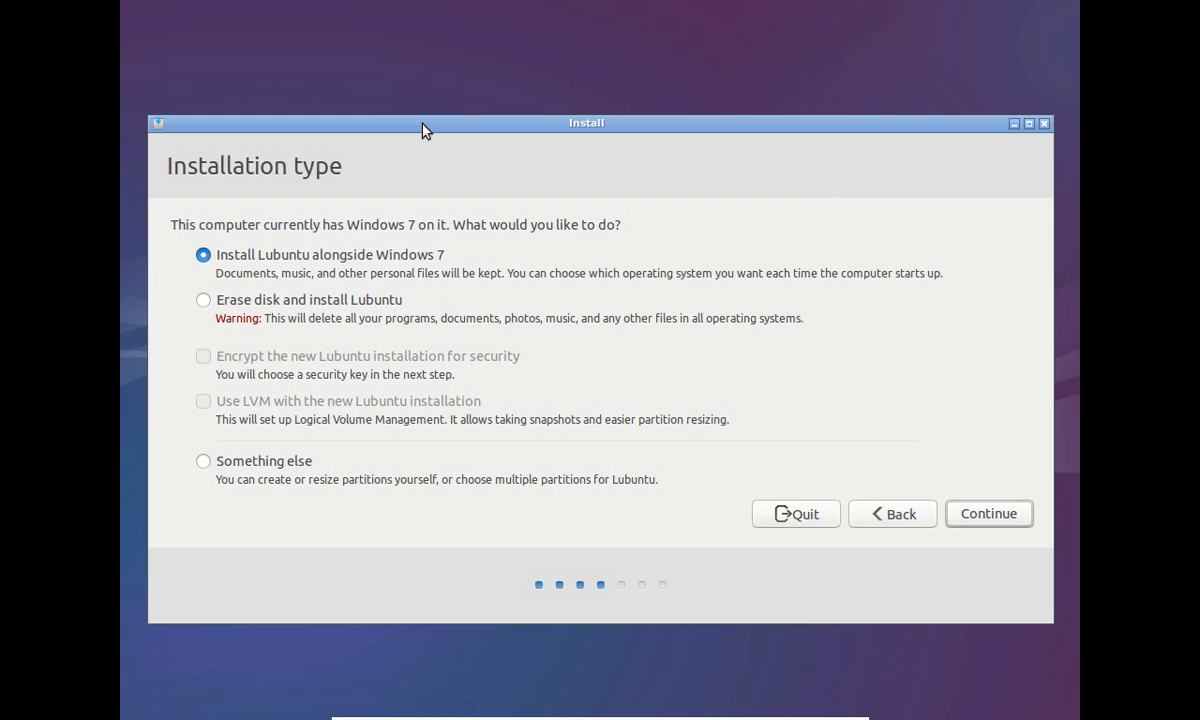
# Choose to install Lubuntu alongside Windows 7 with the proposed drive split and approve writing the partition changes to disk
pyautogui.moveTo(422, 125); pyautogui.dragTo(418, 105)
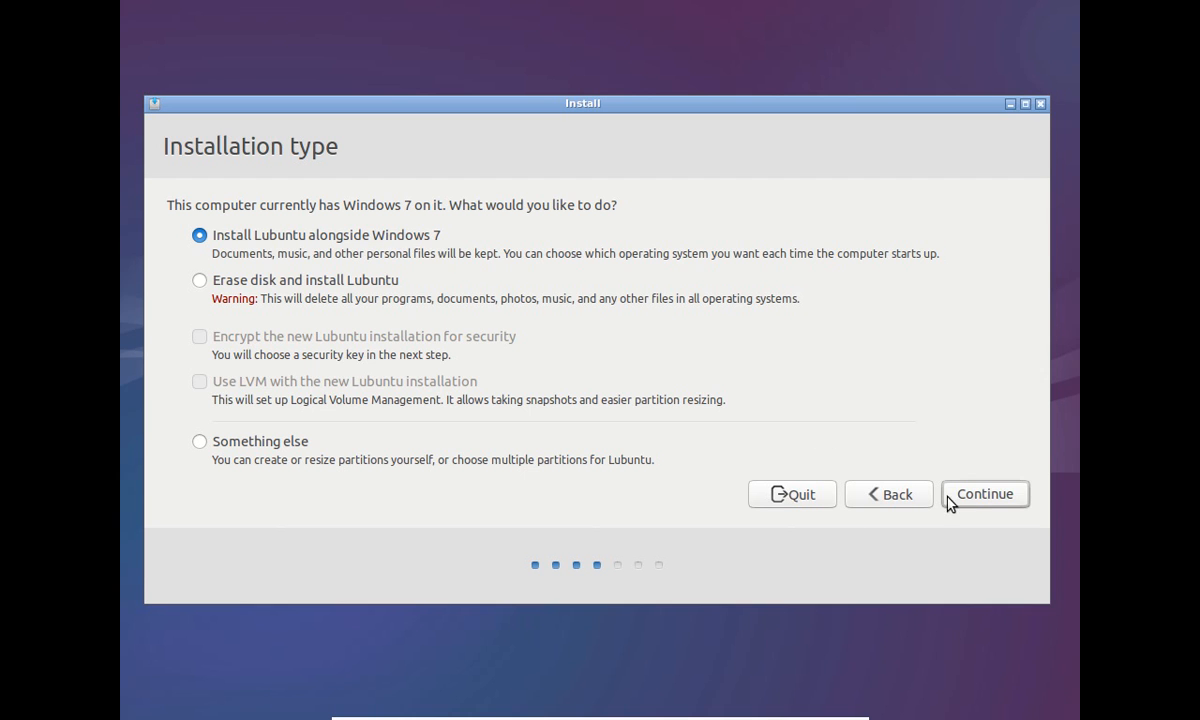
pyautogui.click(975, 495)
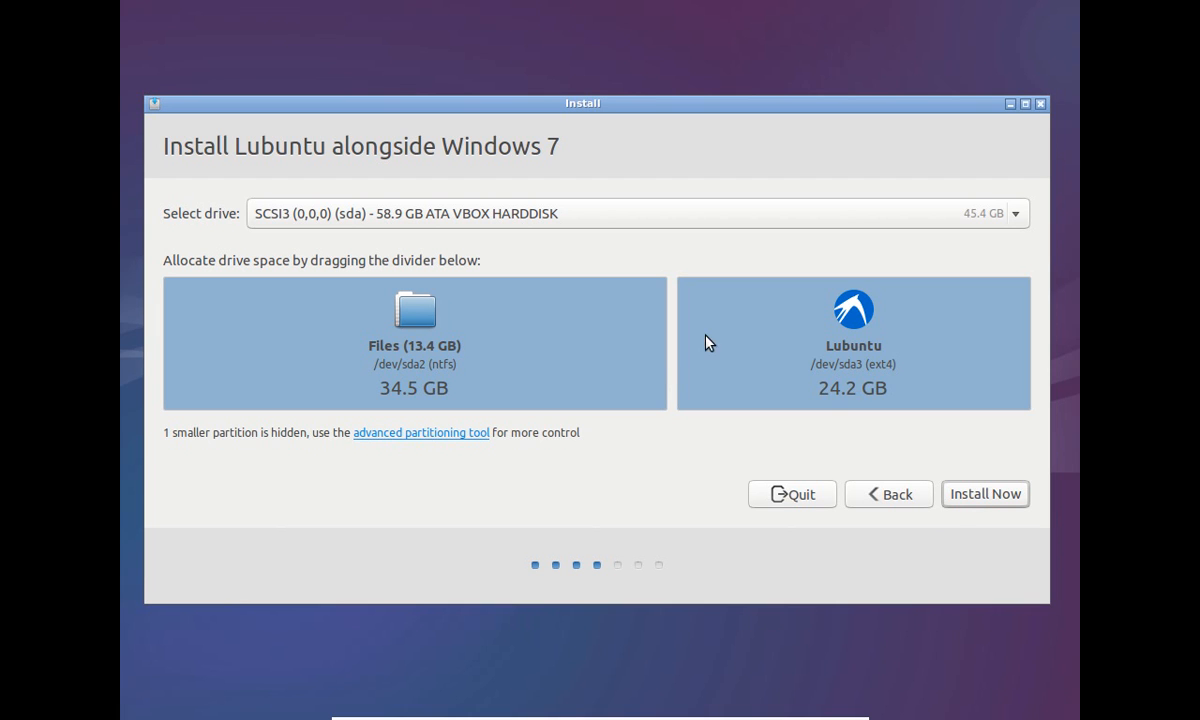
pyautogui.click(970, 494)
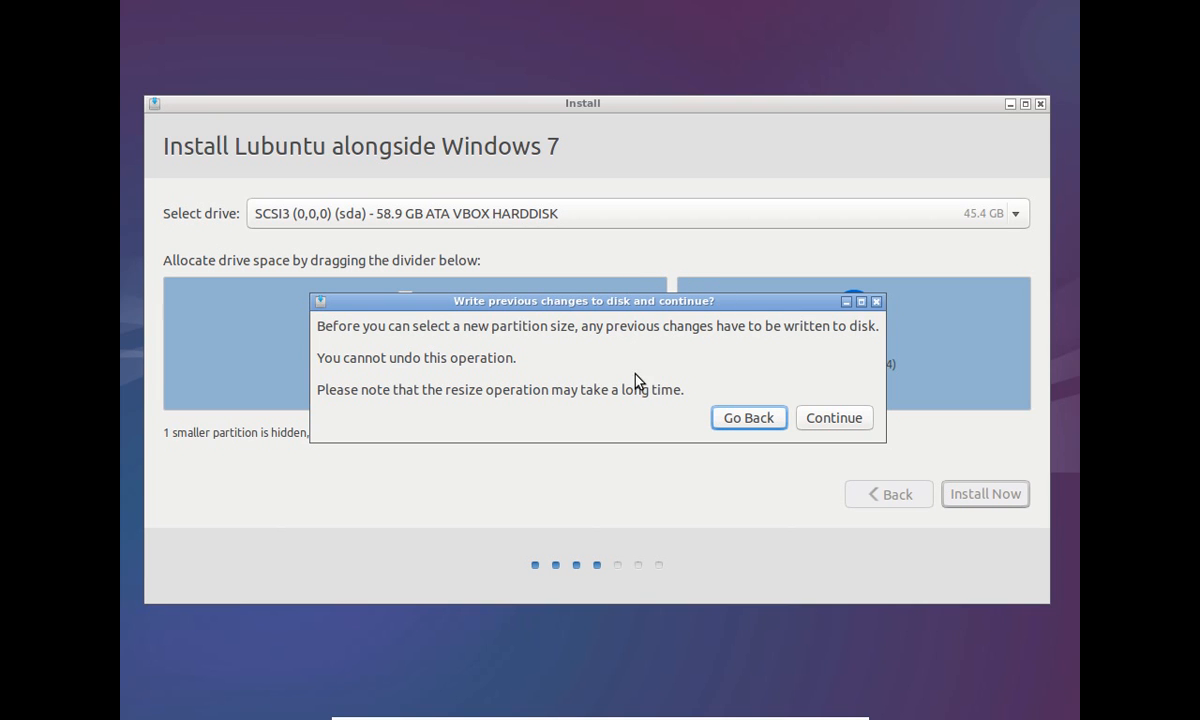
pyautogui.click(855, 428)
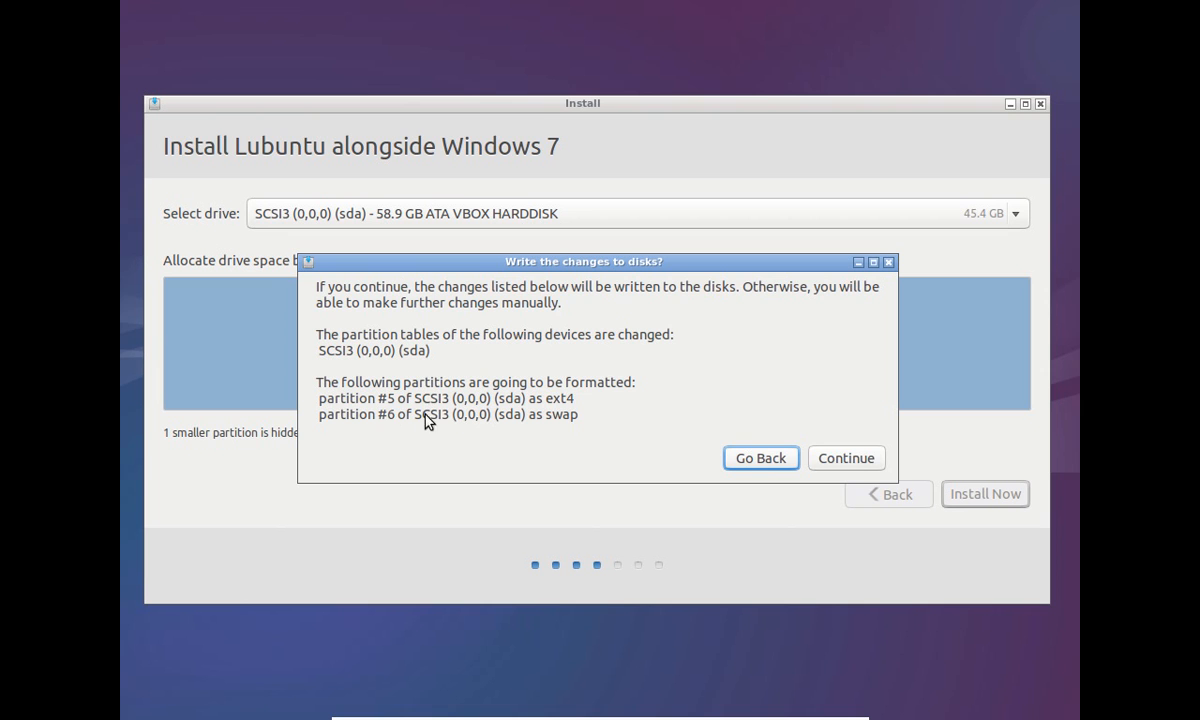
pyautogui.click(857, 460)
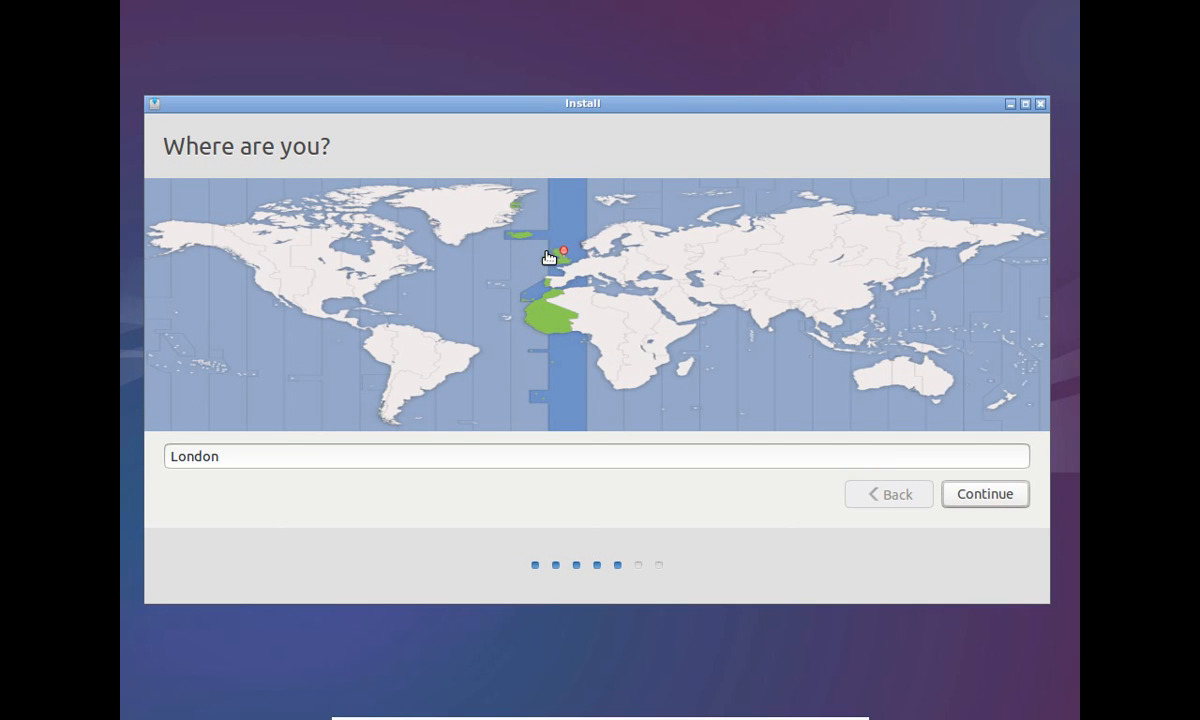
# Try out time zone locations in eastern North America and around Warsaw on the map
pyautogui.click(385, 265)
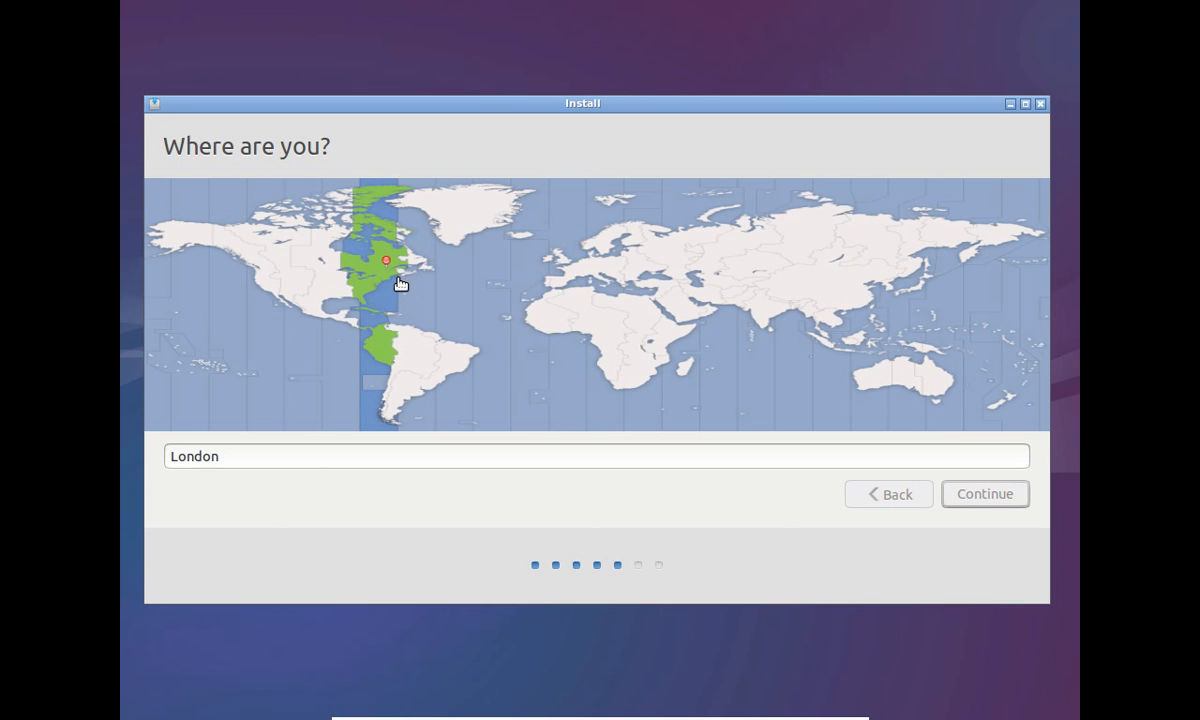
pyautogui.click(620, 260)
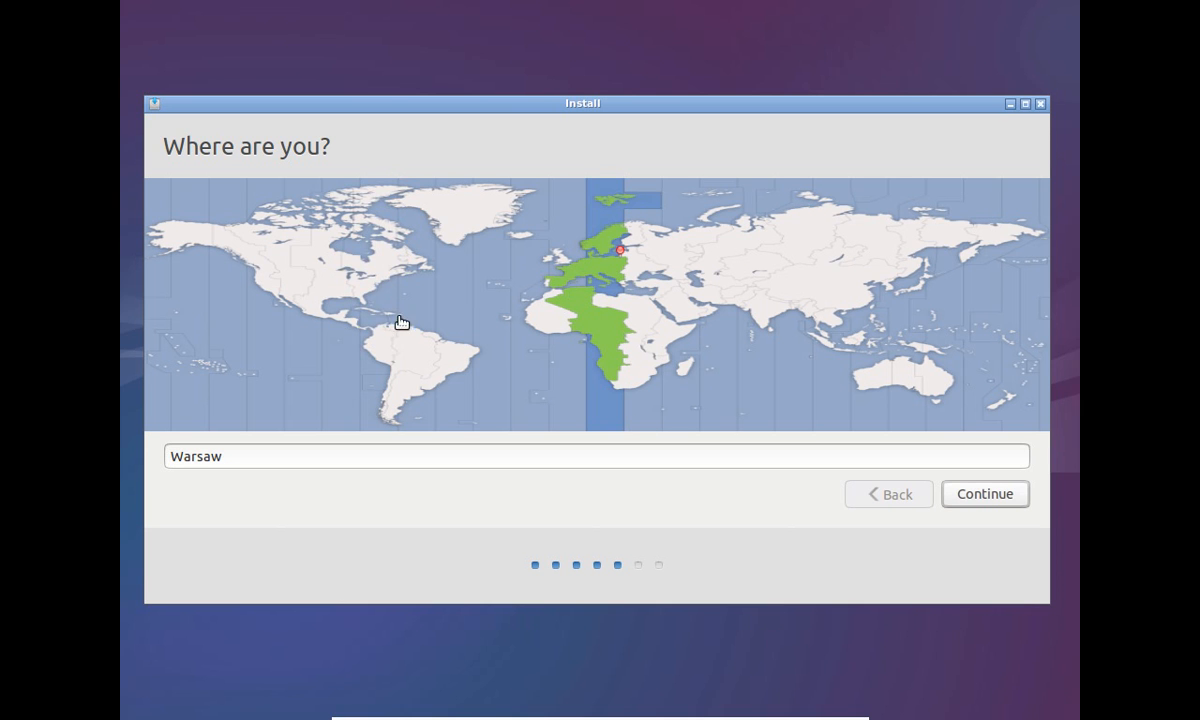
pyautogui.click(382, 255)
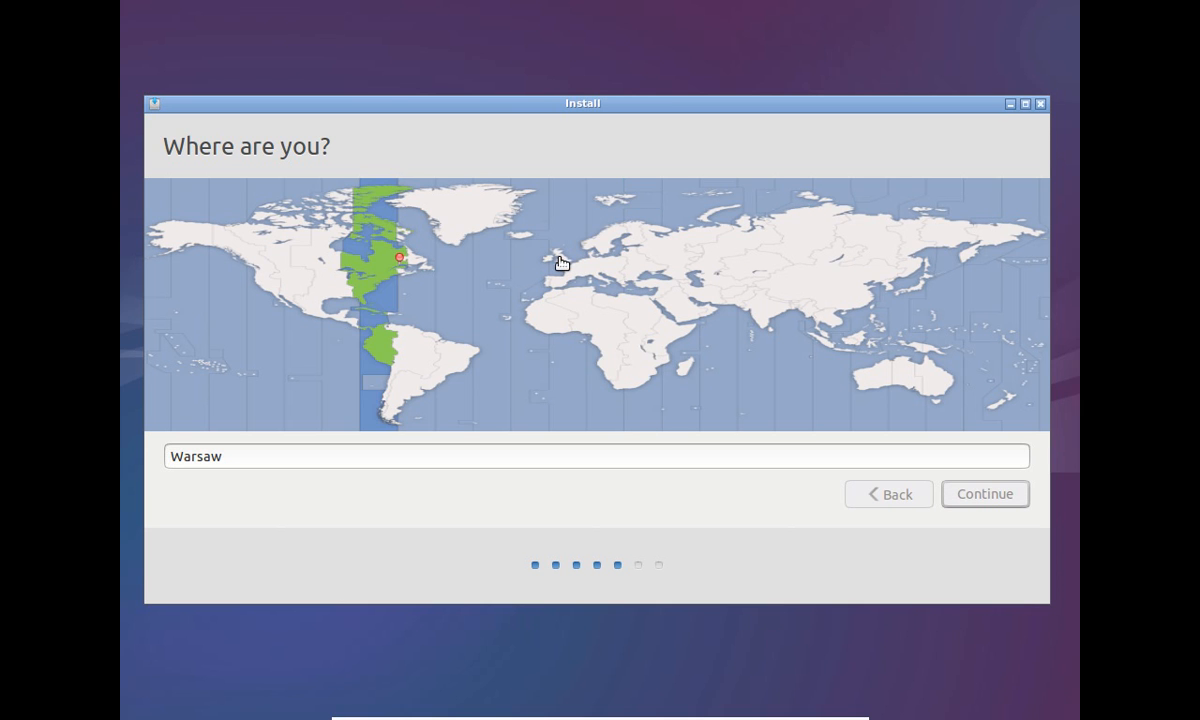
# Set the location to London and accept the English (UK) keyboard layout
pyautogui.click(564, 265)
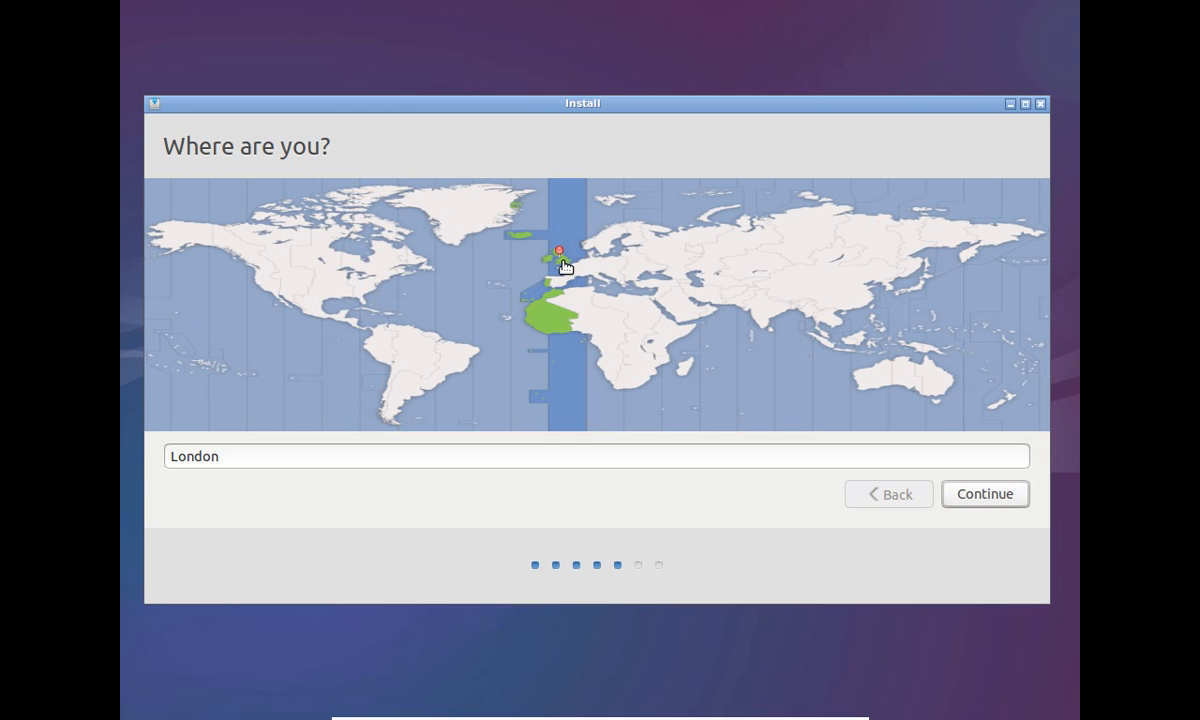
pyautogui.click(1003, 497)
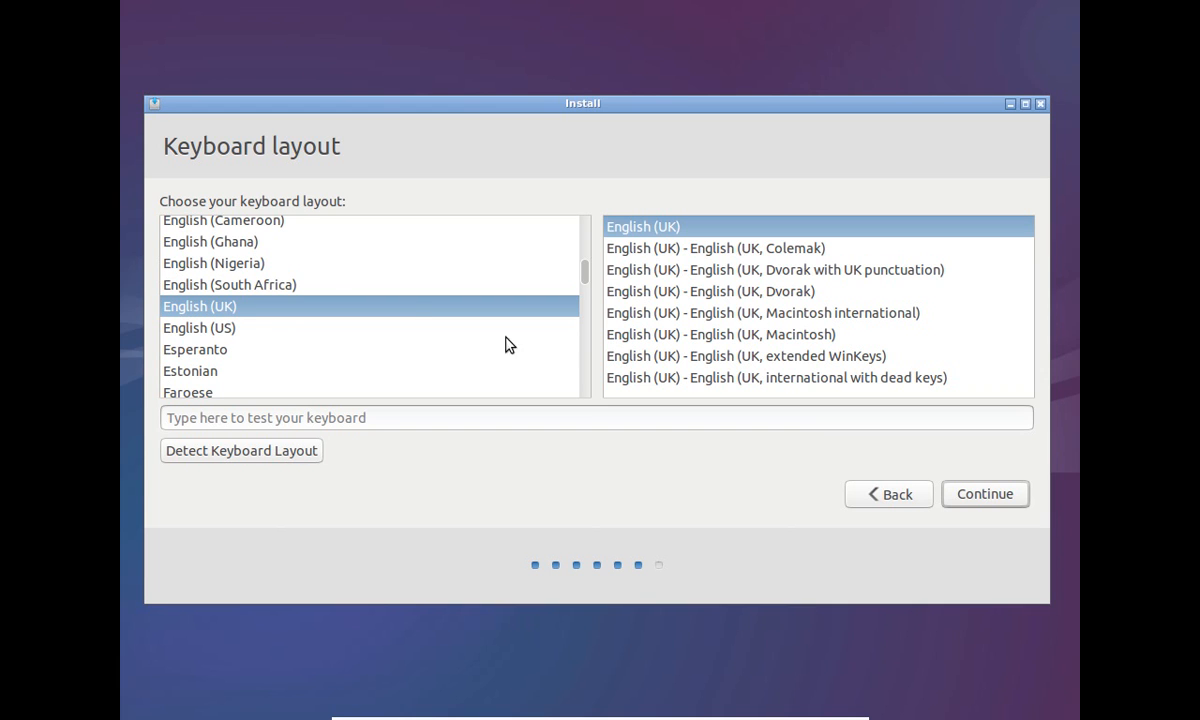
pyautogui.click(976, 502)
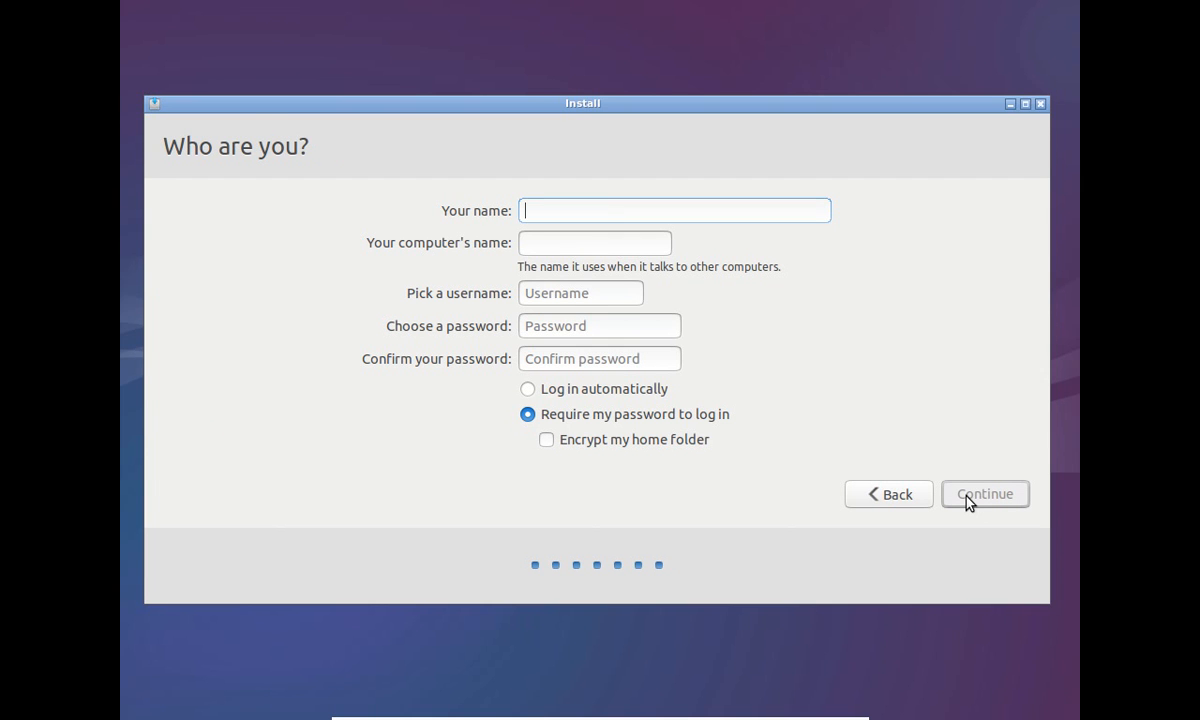
# Enter the account holder's name and replace the computer name's ending after the hyphen with lubwin
pyautogui.write('Stephen')
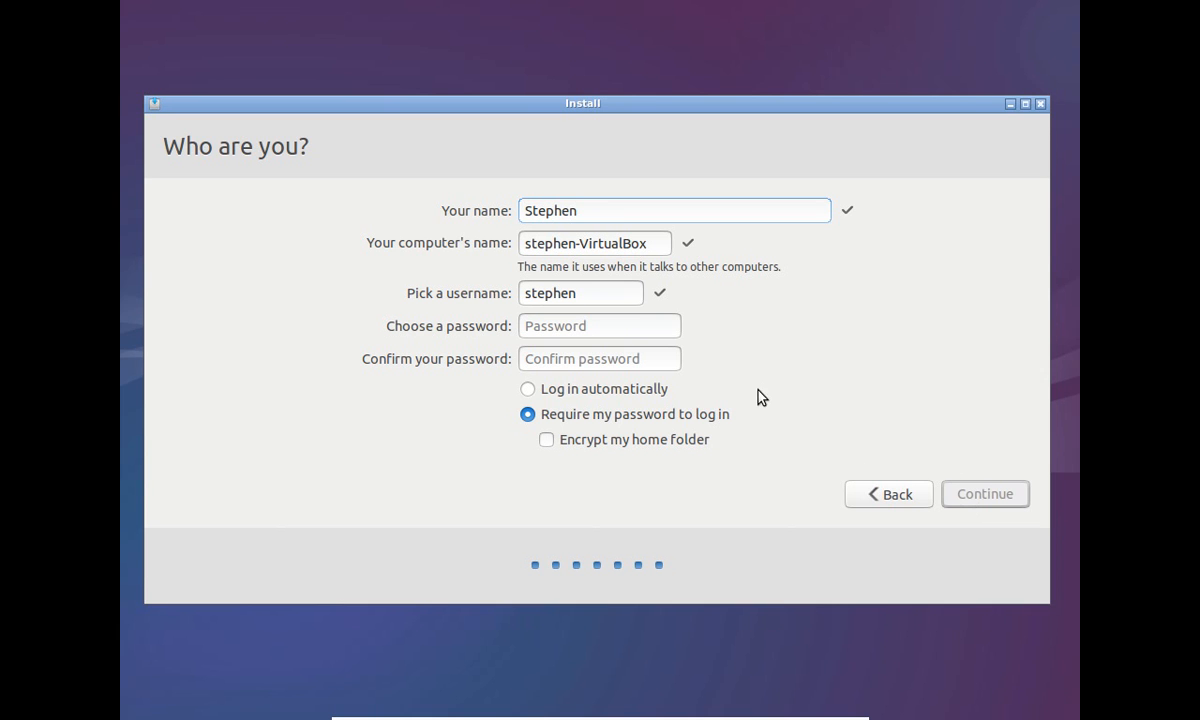
pyautogui.click(649, 243)
pyautogui.press('BackSpace')
pyautogui.press('BackSpace')
pyautogui.press('BackSpace')
pyautogui.press('BackSpace')
pyautogui.press('BackSpace')
pyautogui.press('BackSpace')
pyautogui.press('BackSpace')
pyautogui.press('BackSpace')
pyautogui.press('BackSpace')
pyautogui.press('BackSpace')
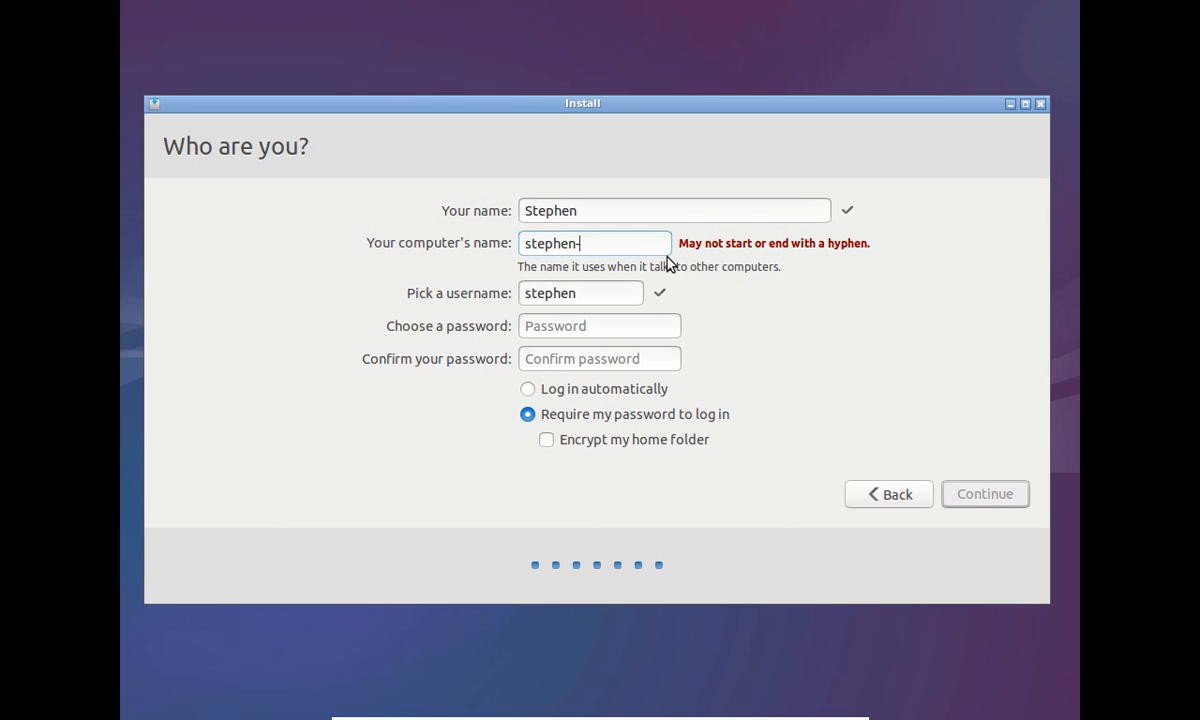
pyautogui.write('lubwin')
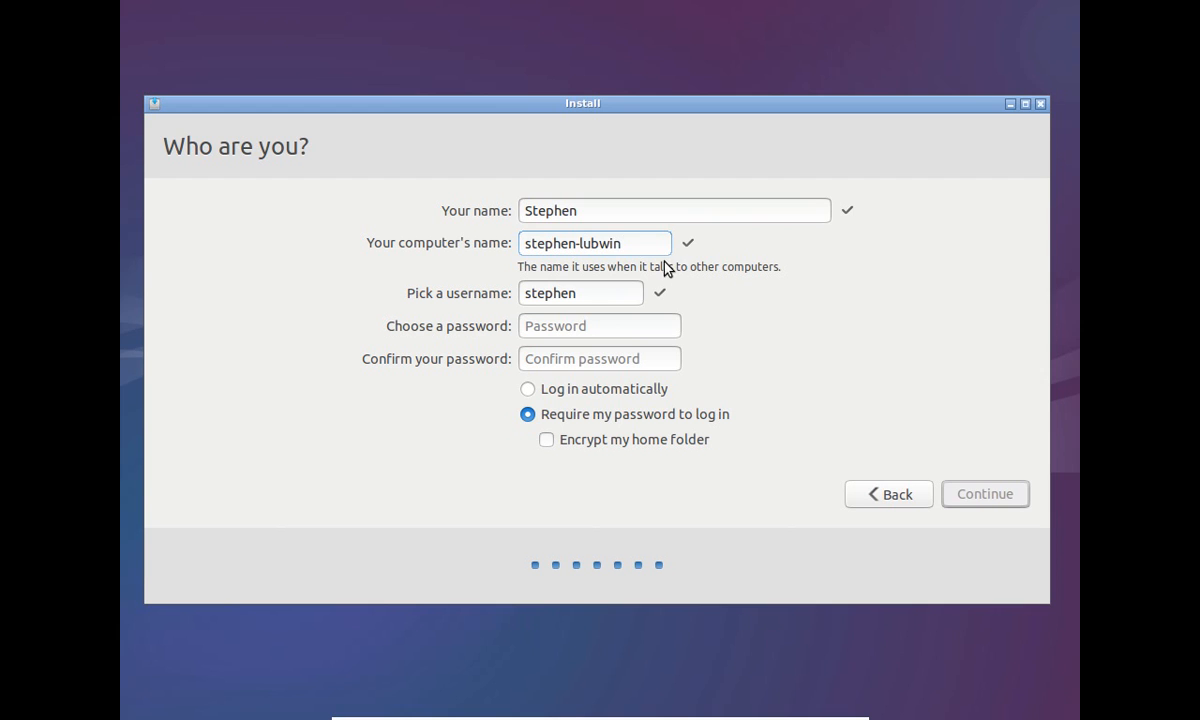
# Enter the account password and repeat it in the confirmation field
pyautogui.click(576, 325)
pyautogui.write('•••••••••••')
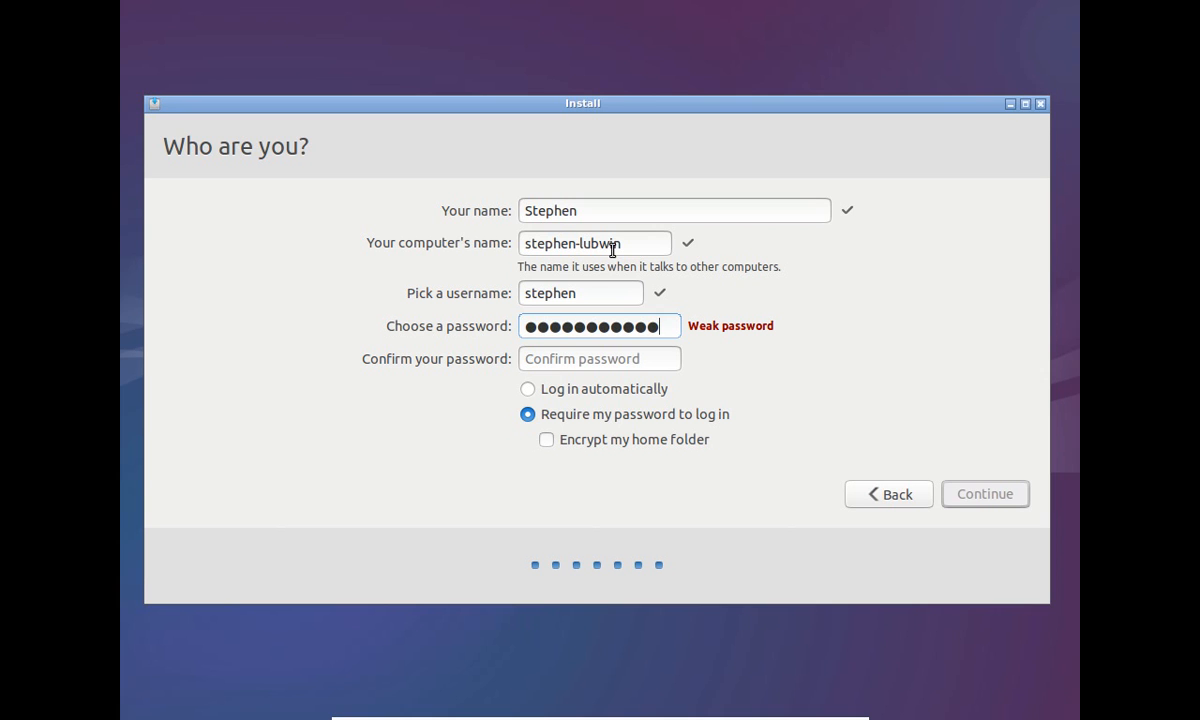
pyautogui.click(561, 359)
pyautogui.write('•••••••')
pyautogui.press('BackSpace')
pyautogui.press('BackSpace')
pyautogui.press('BackSpace')
pyautogui.press('BackSpace')
pyautogui.press('BackSpace')
pyautogui.press('BackSpace')
pyautogui.press('BackSpace')
pyautogui.write('••••••')
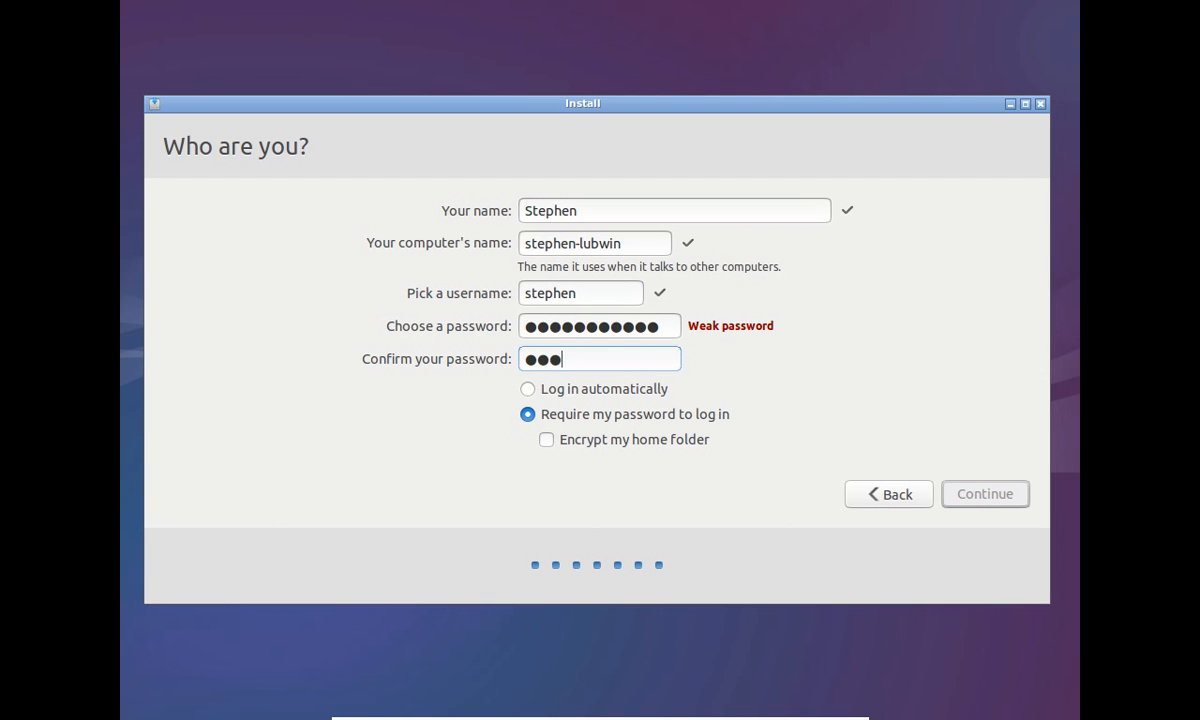
pyautogui.write('•••••')
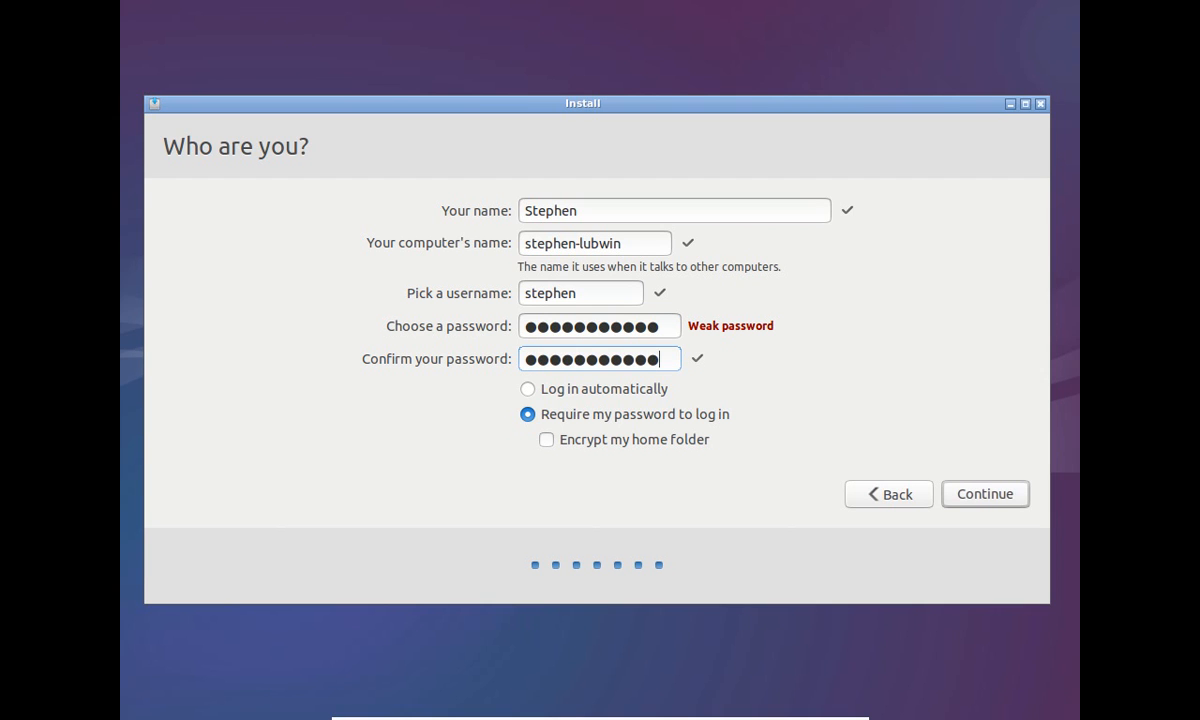
# Replace the whole computer name with dual-boot and continue the installation
pyautogui.doubleClick(540, 244)
pyautogui.click(544, 245)
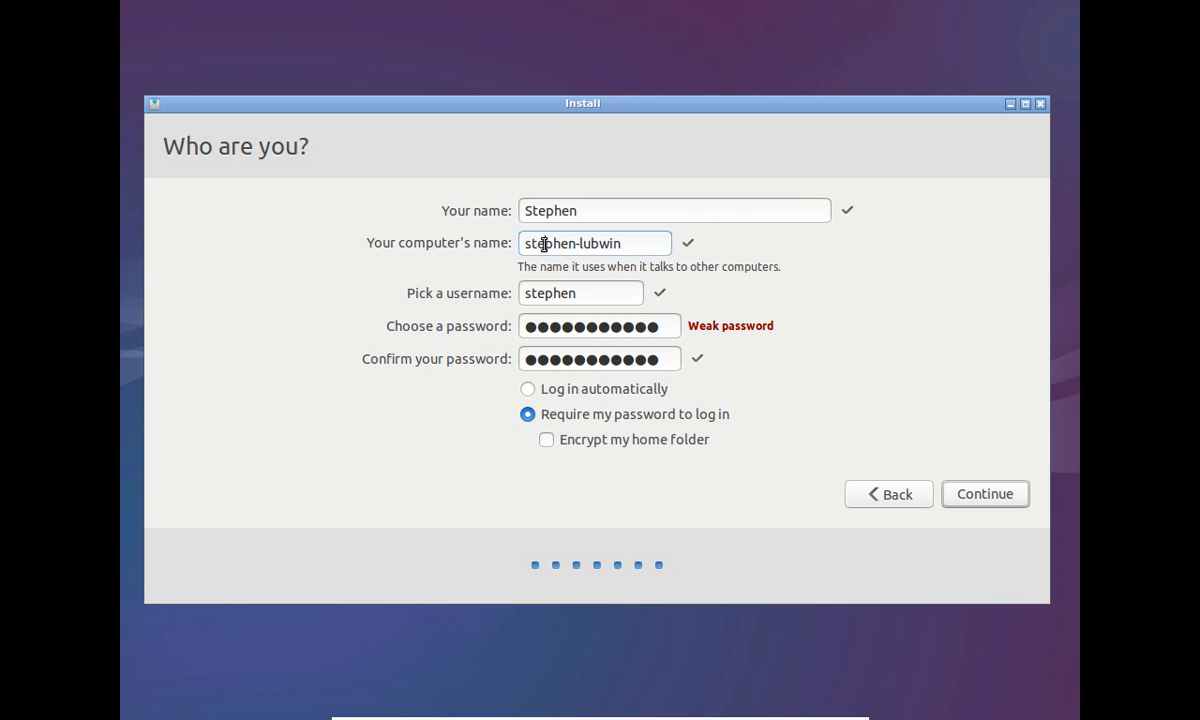
pyautogui.press('Delete')
pyautogui.press('Delete')
pyautogui.press('Delete')
pyautogui.press('Delete')
pyautogui.press('Delete')
pyautogui.press('Delete')
pyautogui.press('Delete')
pyautogui.press('Delete')
pyautogui.press('Delete')
pyautogui.press('Delete')
pyautogui.press('Delete')
pyautogui.press('Delete')
pyautogui.press('BackSpace')
pyautogui.press('BackSpace')
pyautogui.write('dua')
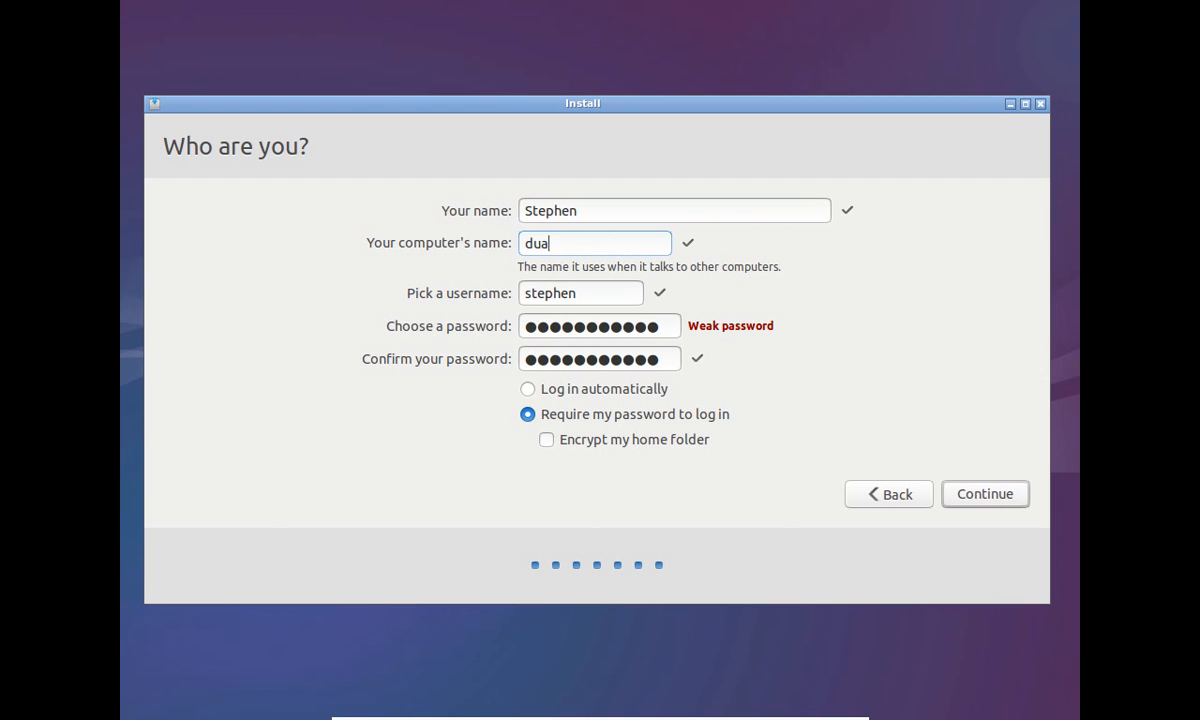
pyautogui.write('l-boot')
pyautogui.click(966, 498)
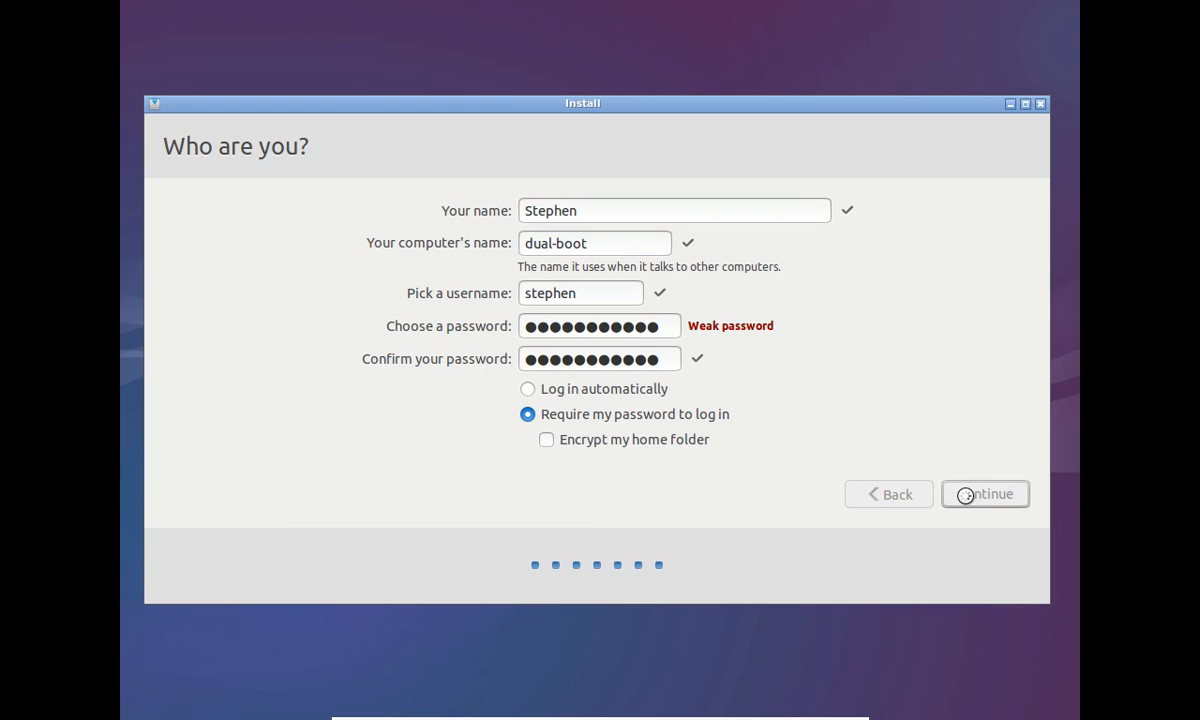
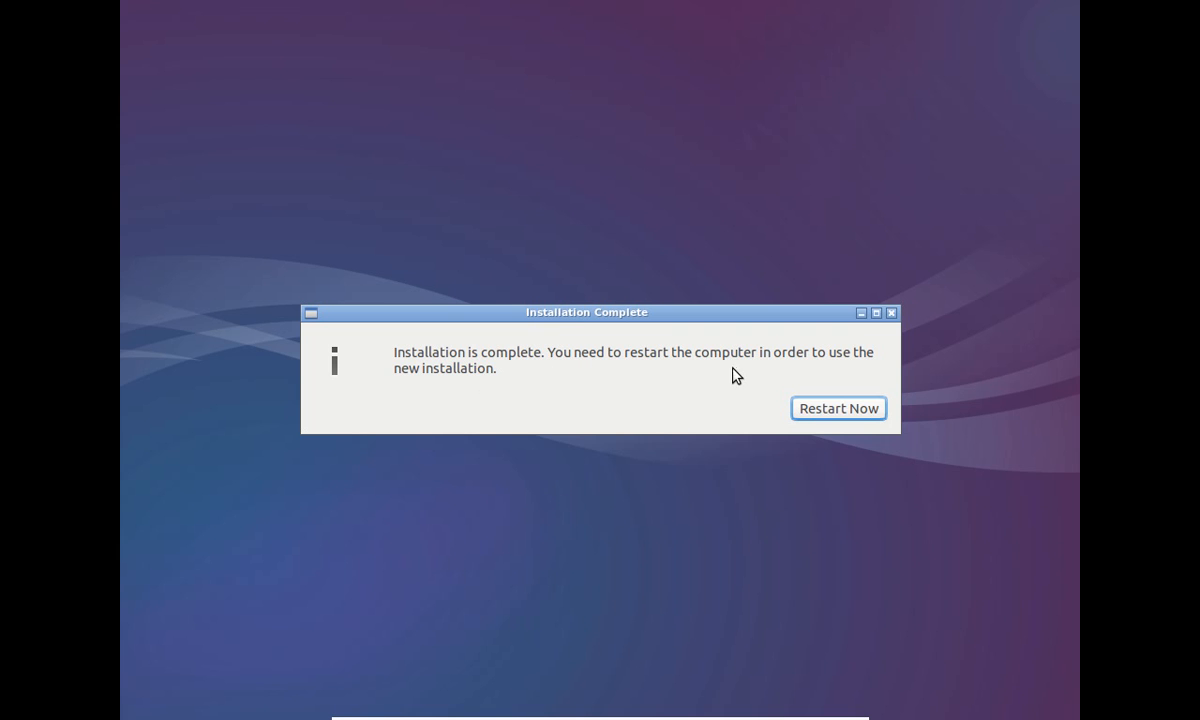
# Restart from the completed installation and look through the virtual machine's CD/DVD and USB device options
pyautogui.click(846, 410)
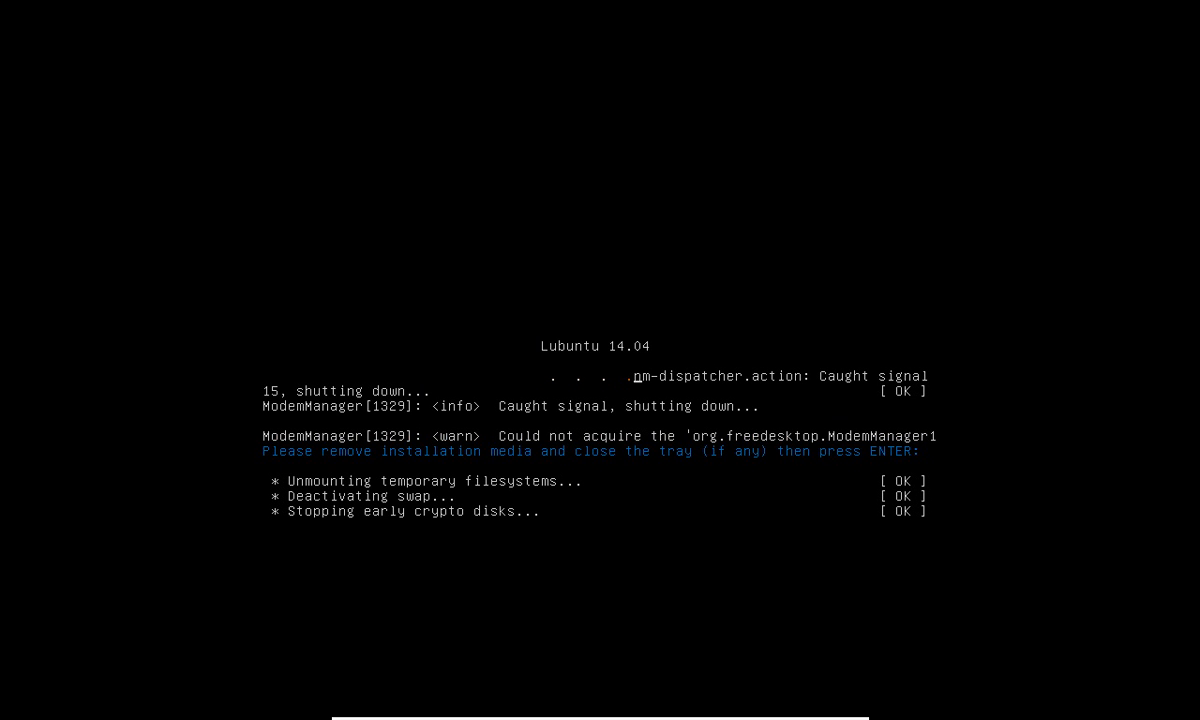
pyautogui.moveTo(400, 705)
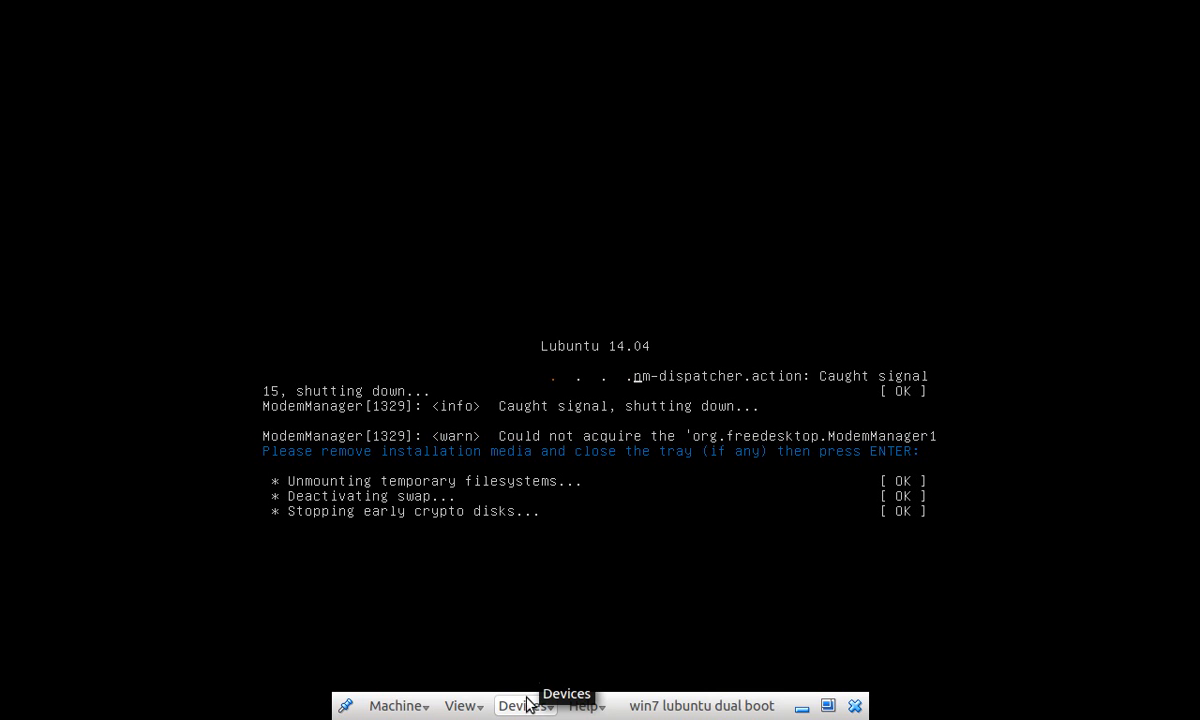
pyautogui.click(510, 706)
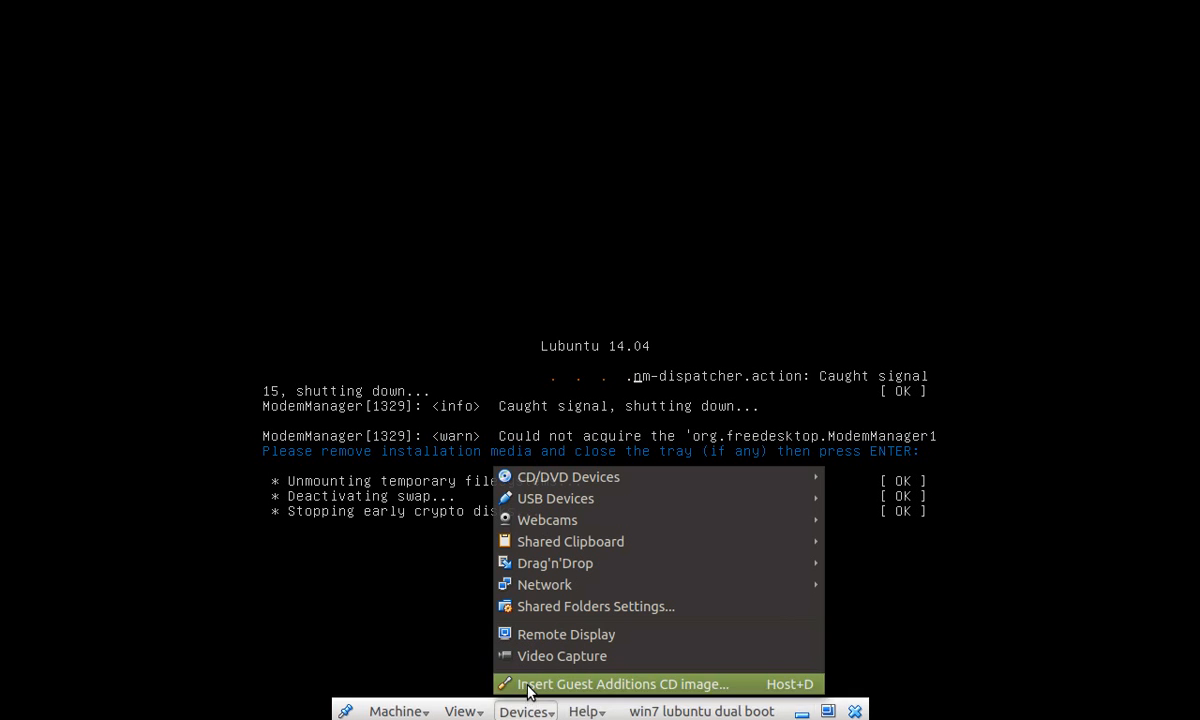
pyautogui.moveTo(580, 540)
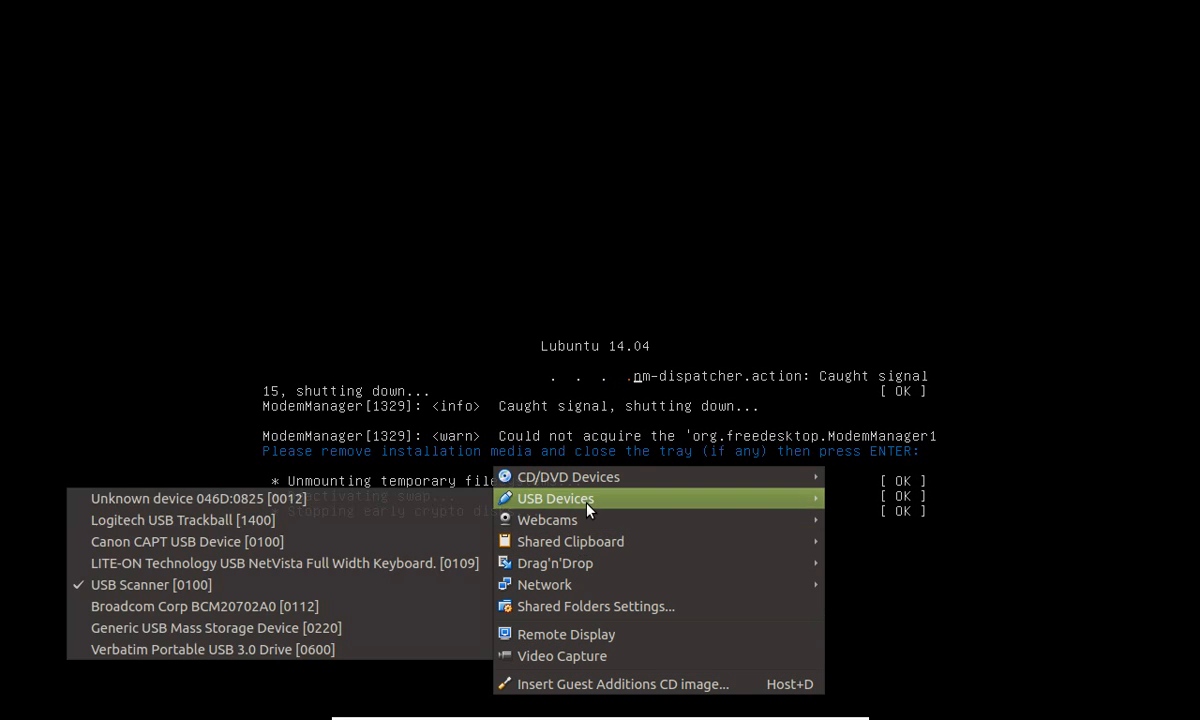
pyautogui.moveTo(587, 510)
pyautogui.moveTo(661, 480)
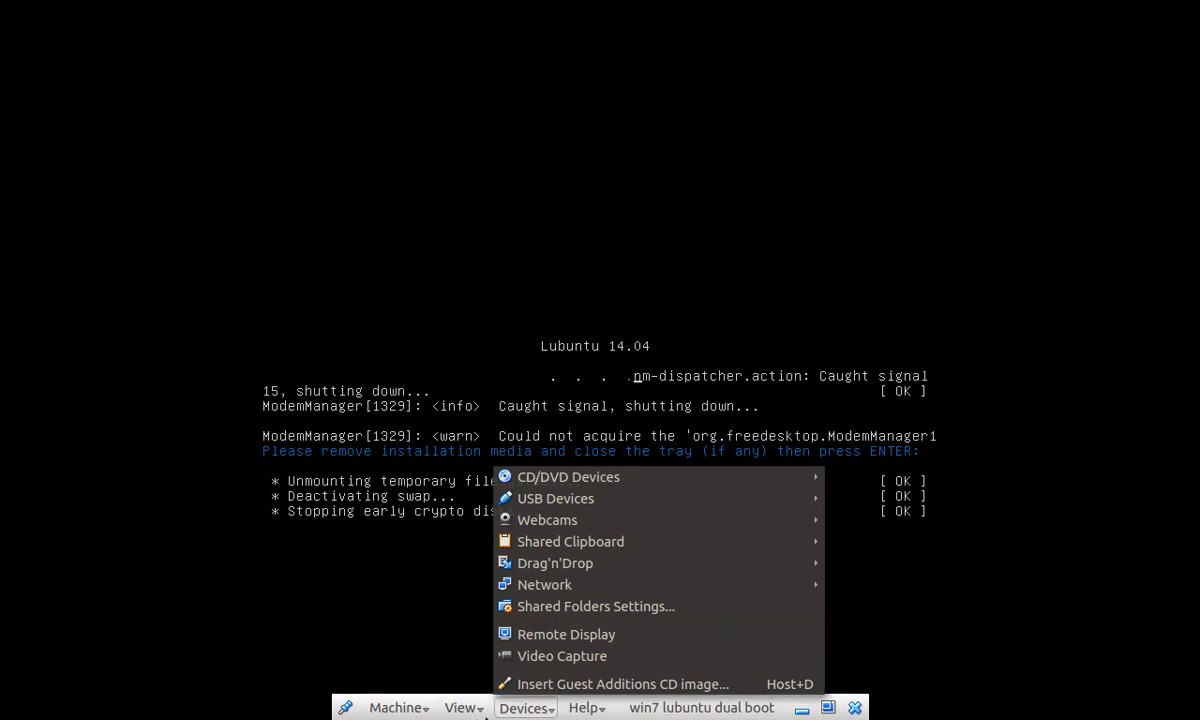
pyautogui.click(463, 713)
pyautogui.click(463, 713)
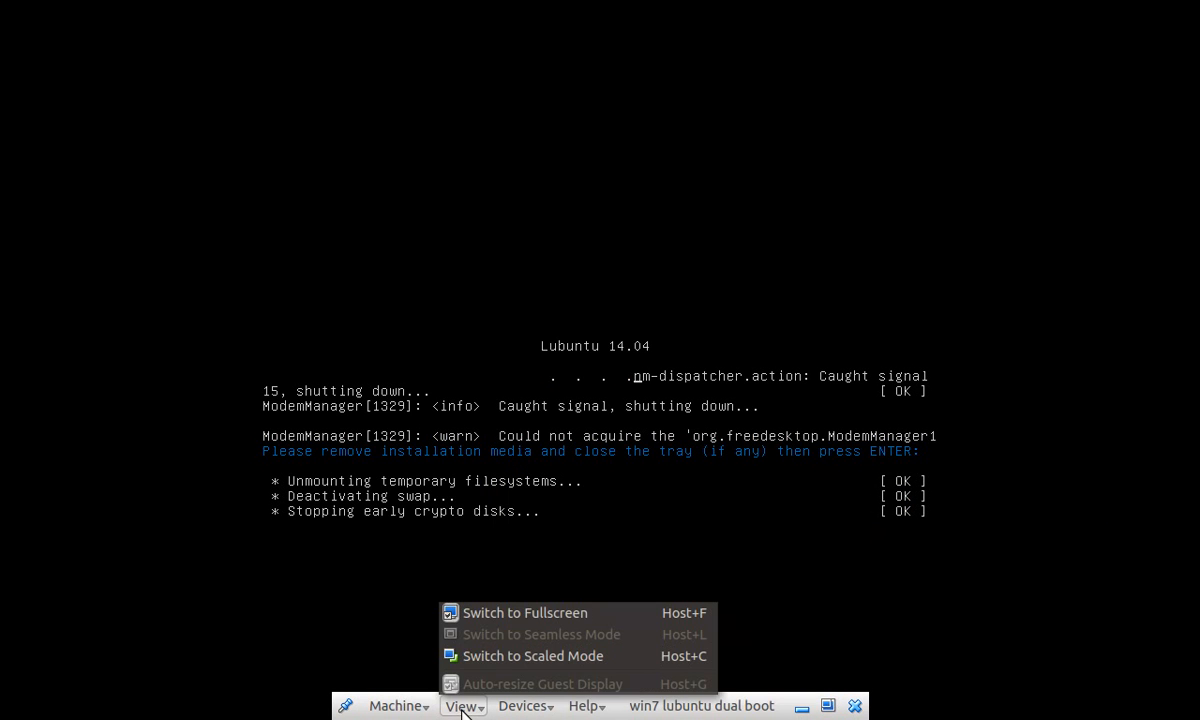
# Close the virtual machine by powering it off
pyautogui.click(384, 706)
pyautogui.click(386, 703)
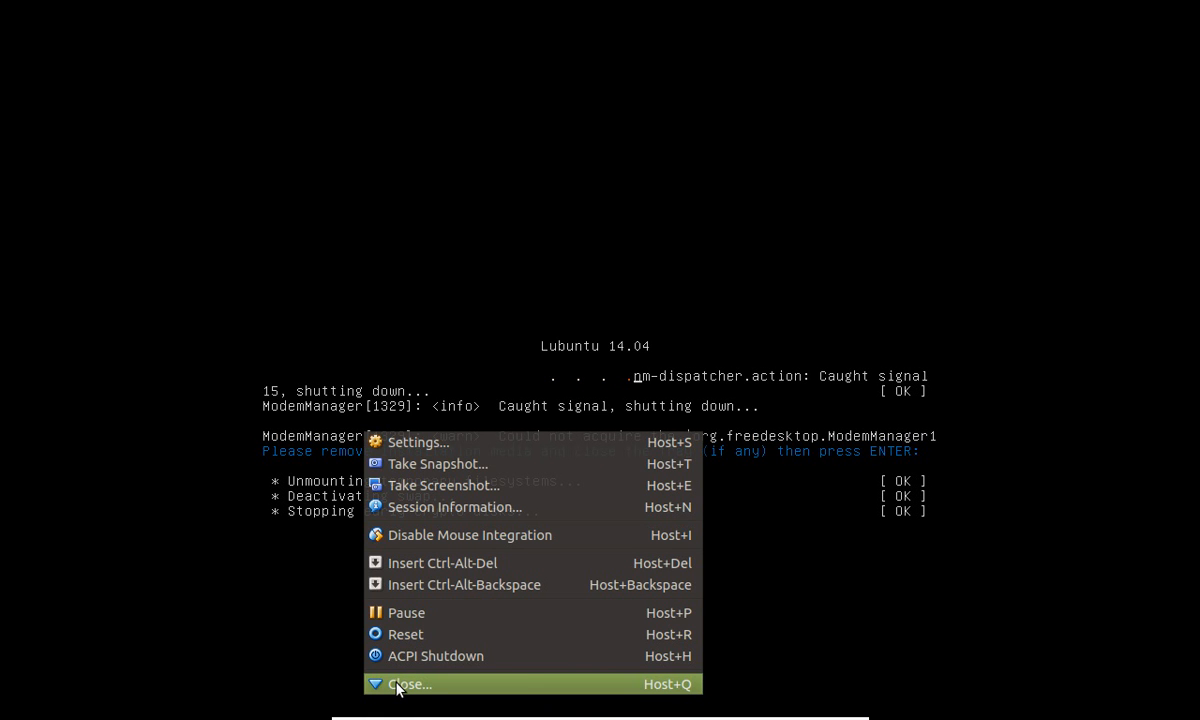
pyautogui.click(400, 685)
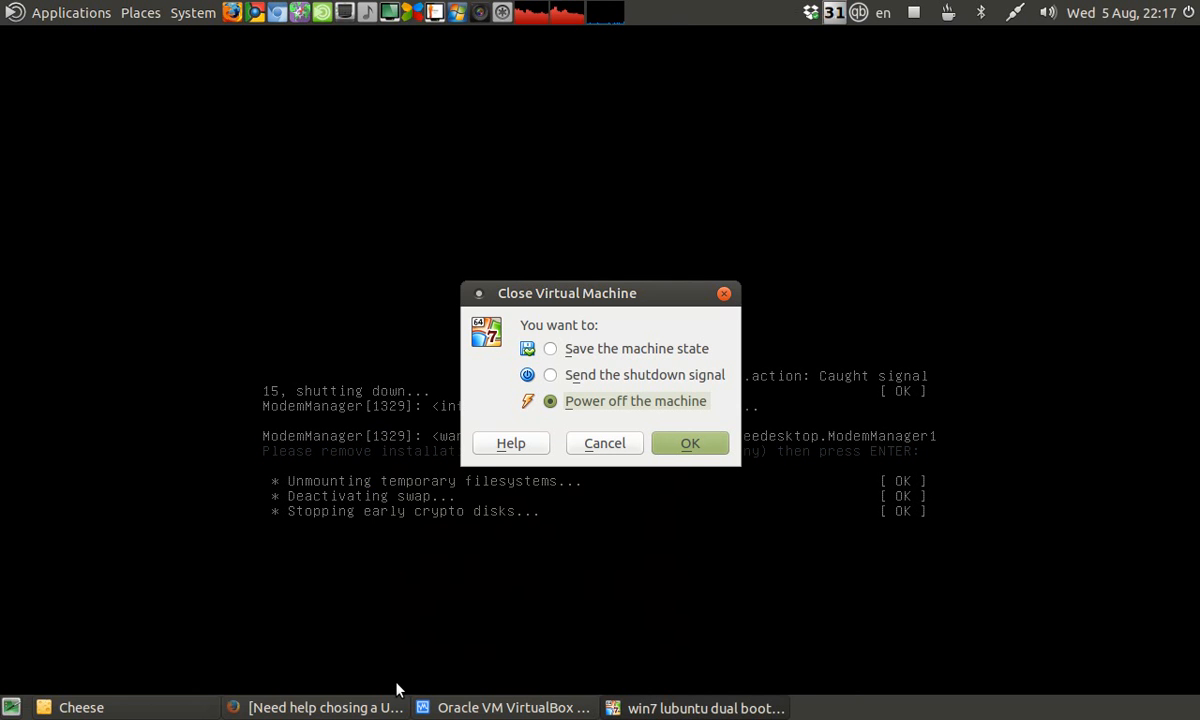
pyautogui.click(708, 452)
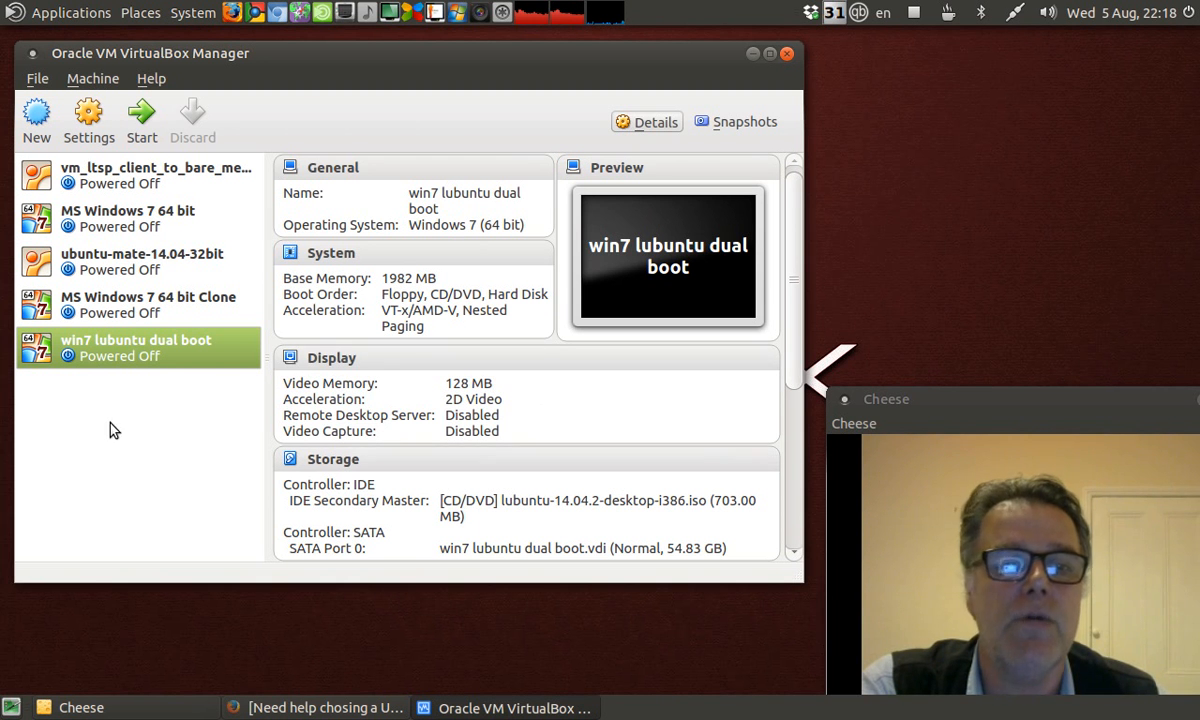
pyautogui.doubleClick(110, 353)
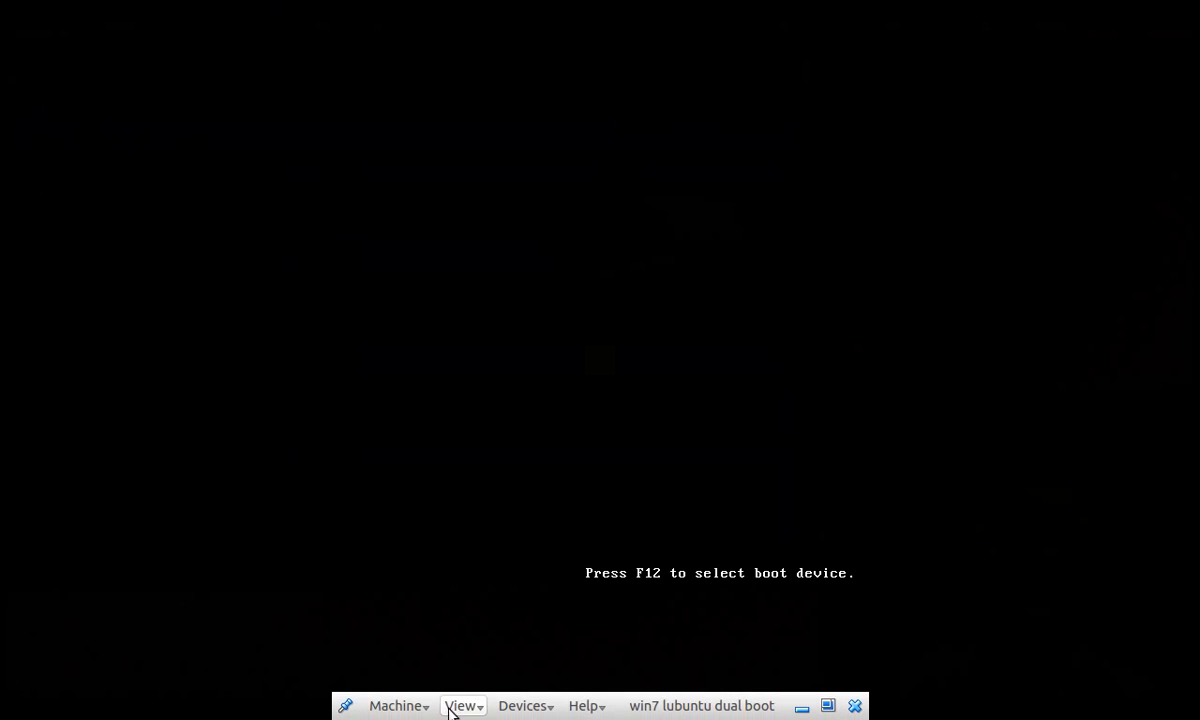
pyautogui.click(506, 706)
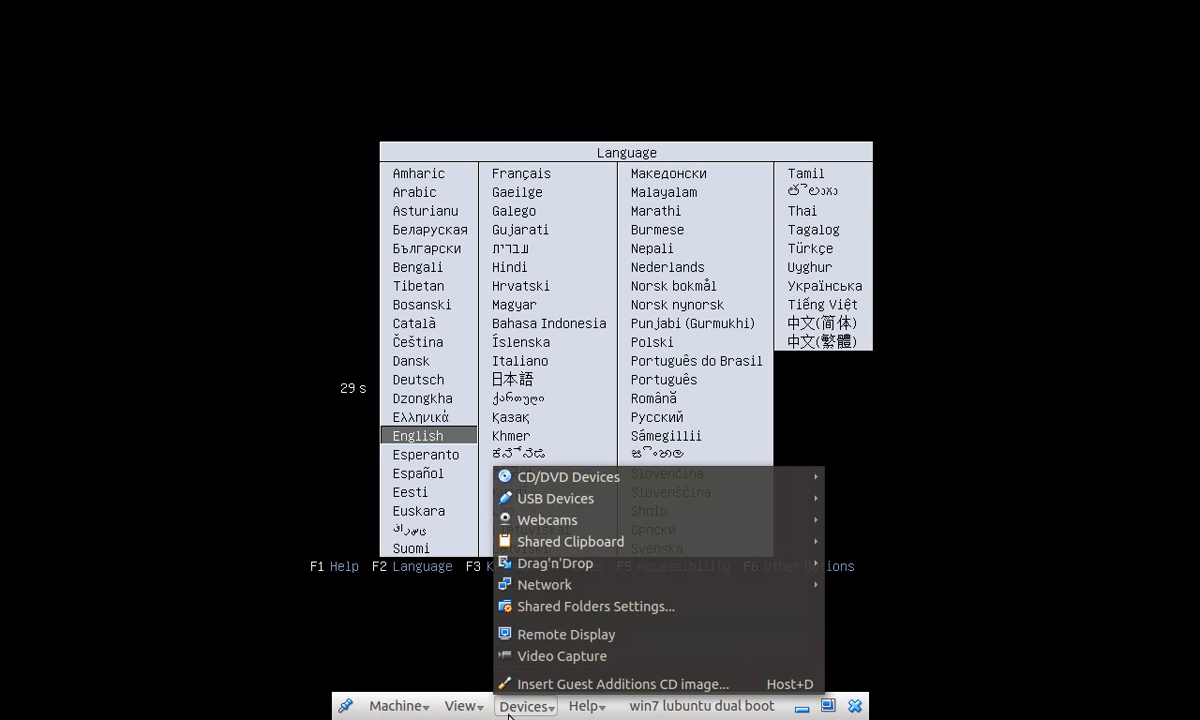
pyautogui.click(410, 706)
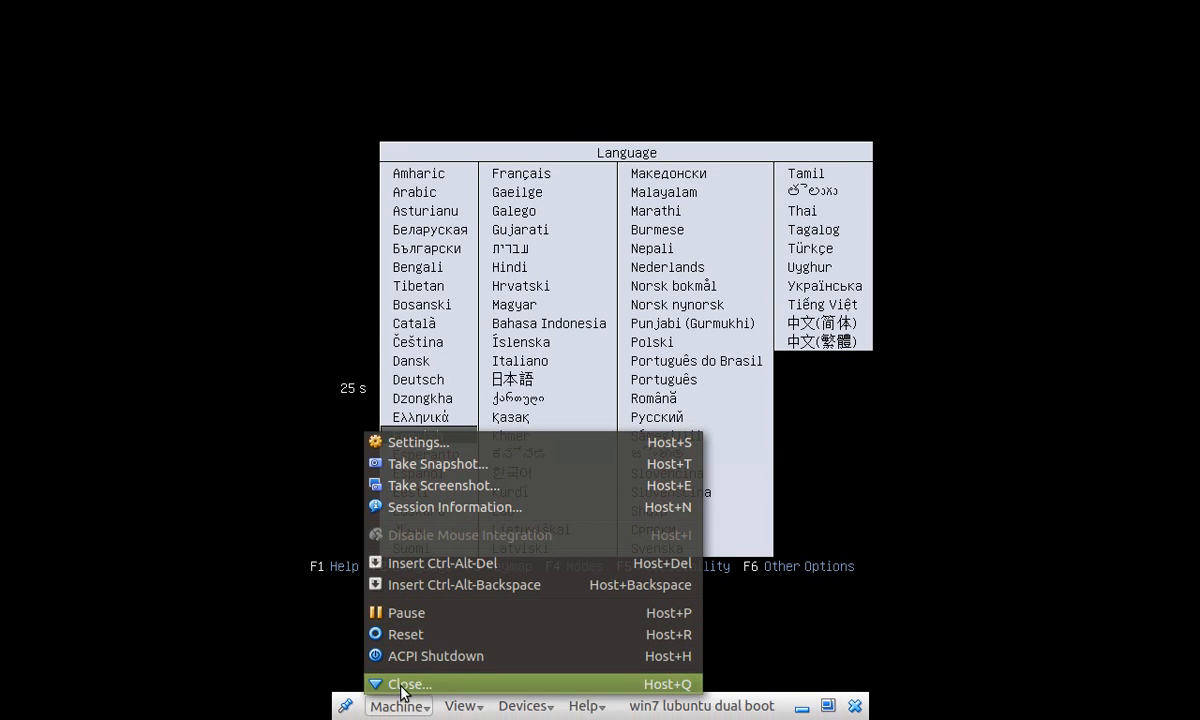
pyautogui.click(410, 684)
pyautogui.click(674, 440)
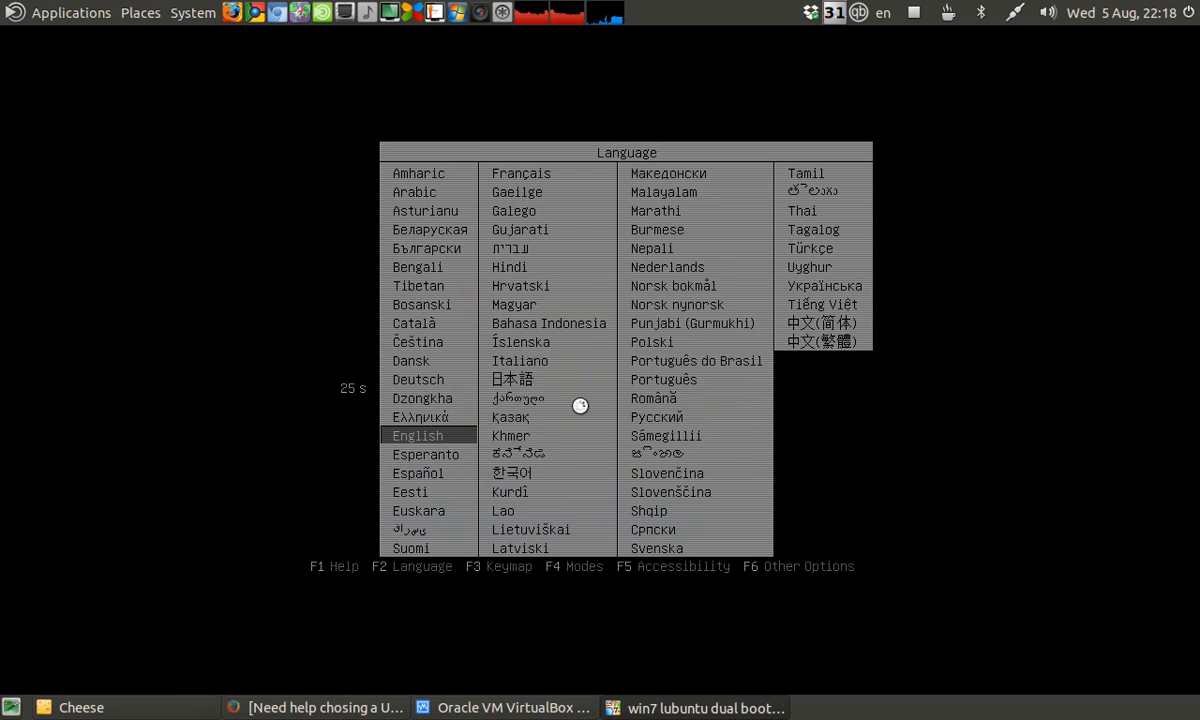
# Remove the Lubuntu 14.04.2 disk image from the win7 lubuntu dual boot machine's virtual CD/DVD drive and start the machine
pyautogui.click(90, 133)
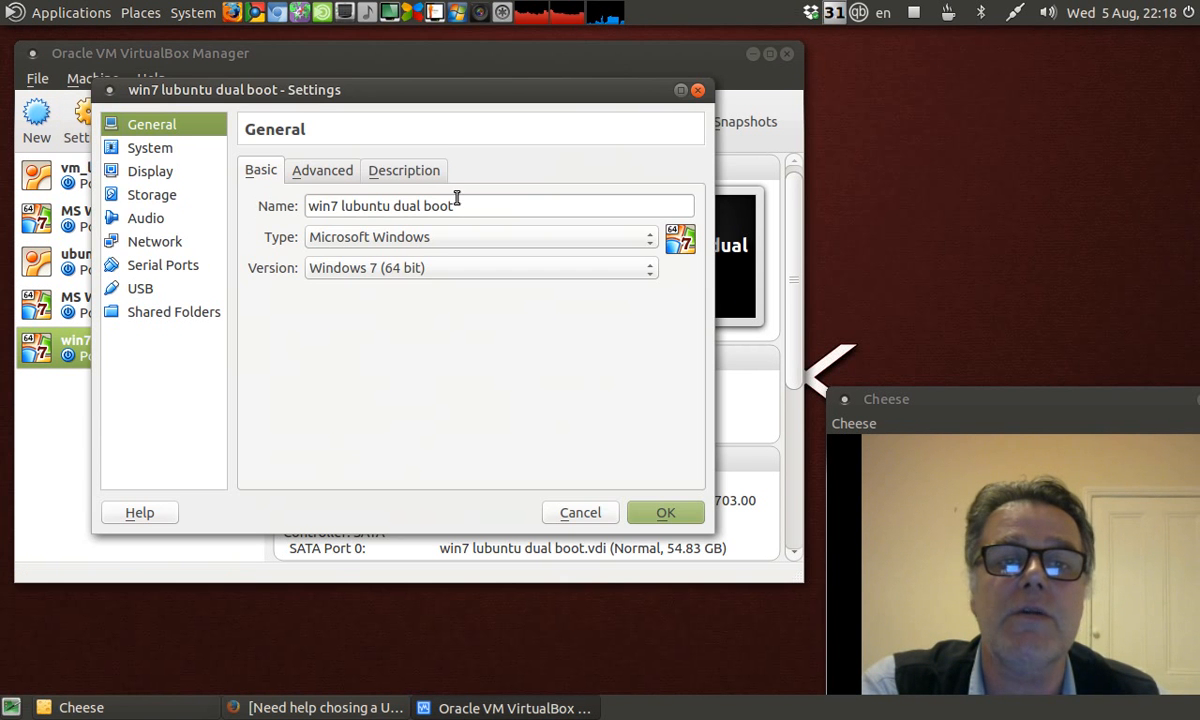
pyautogui.click(145, 194)
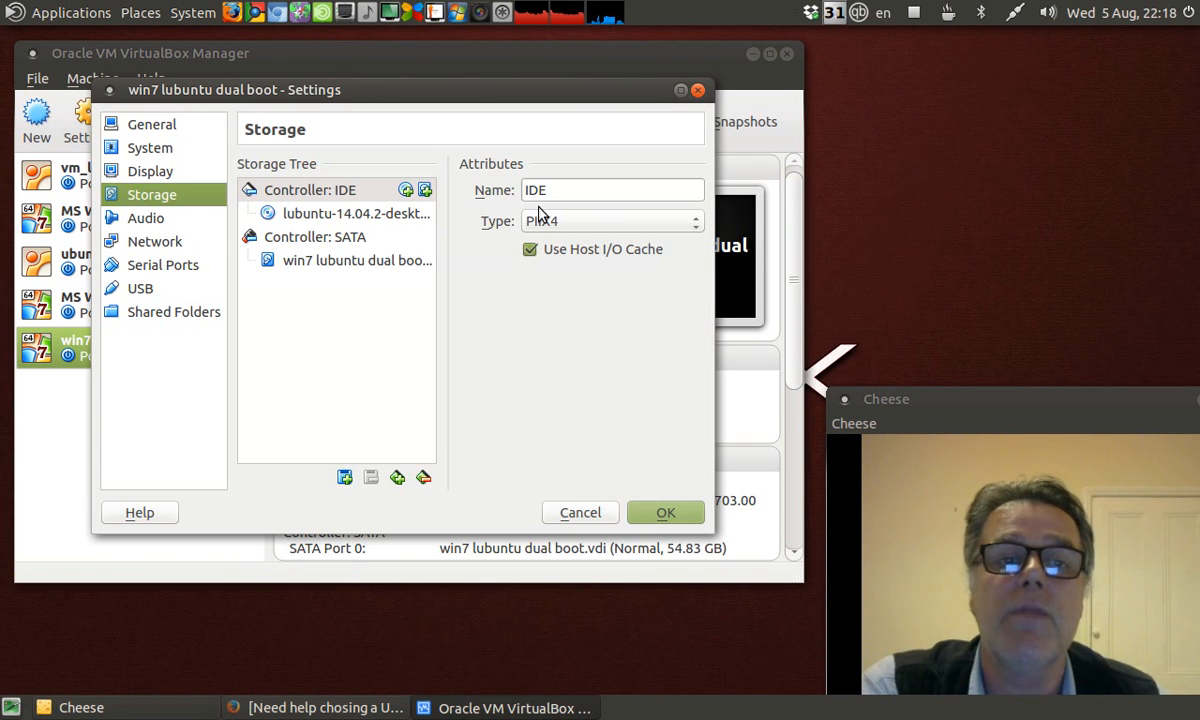
pyautogui.click(330, 213)
pyautogui.click(690, 192)
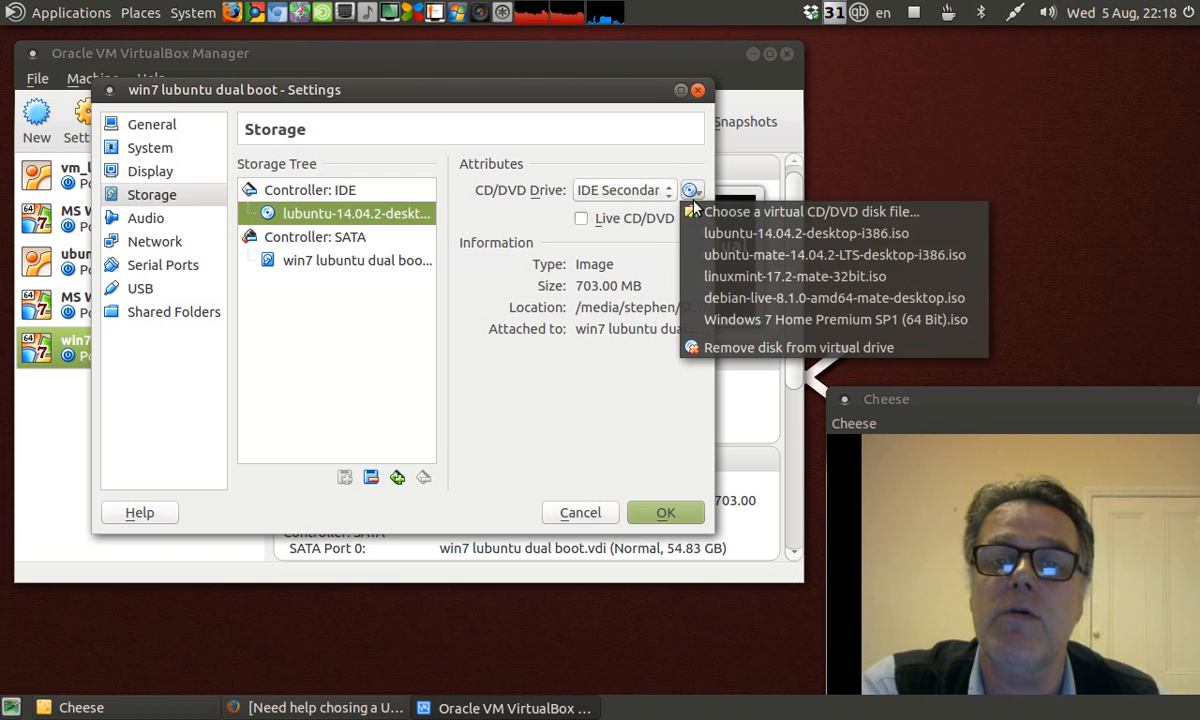
pyautogui.click(652, 333)
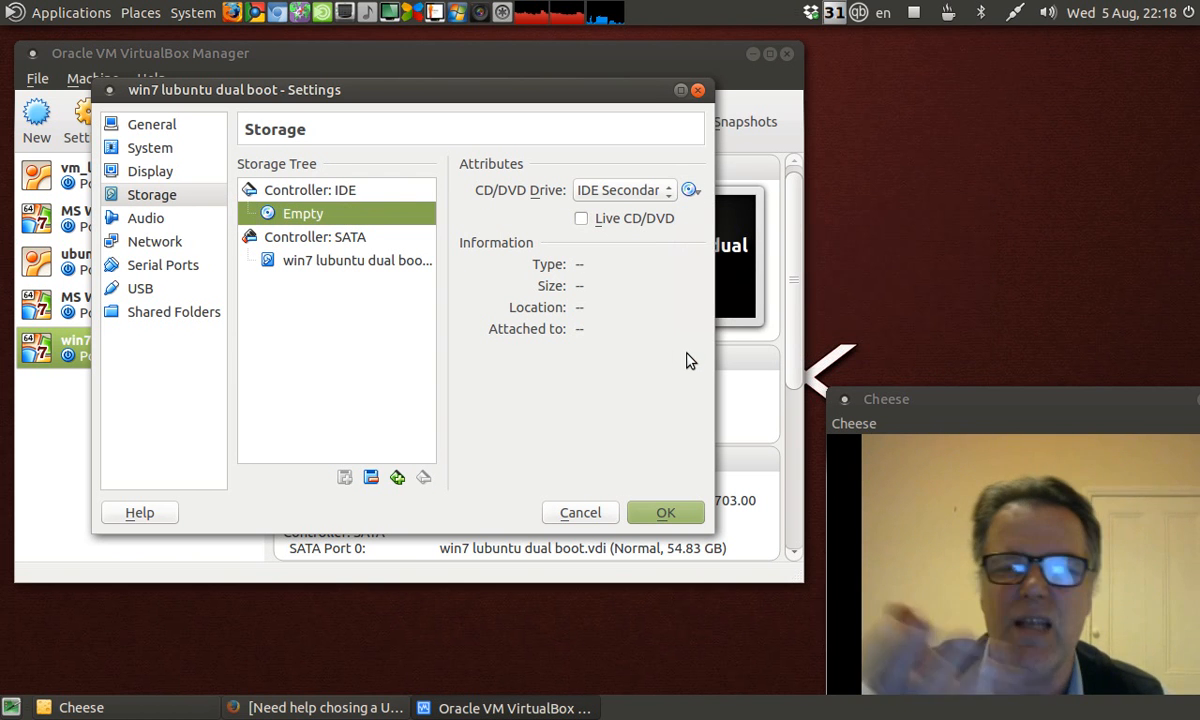
pyautogui.click(665, 510)
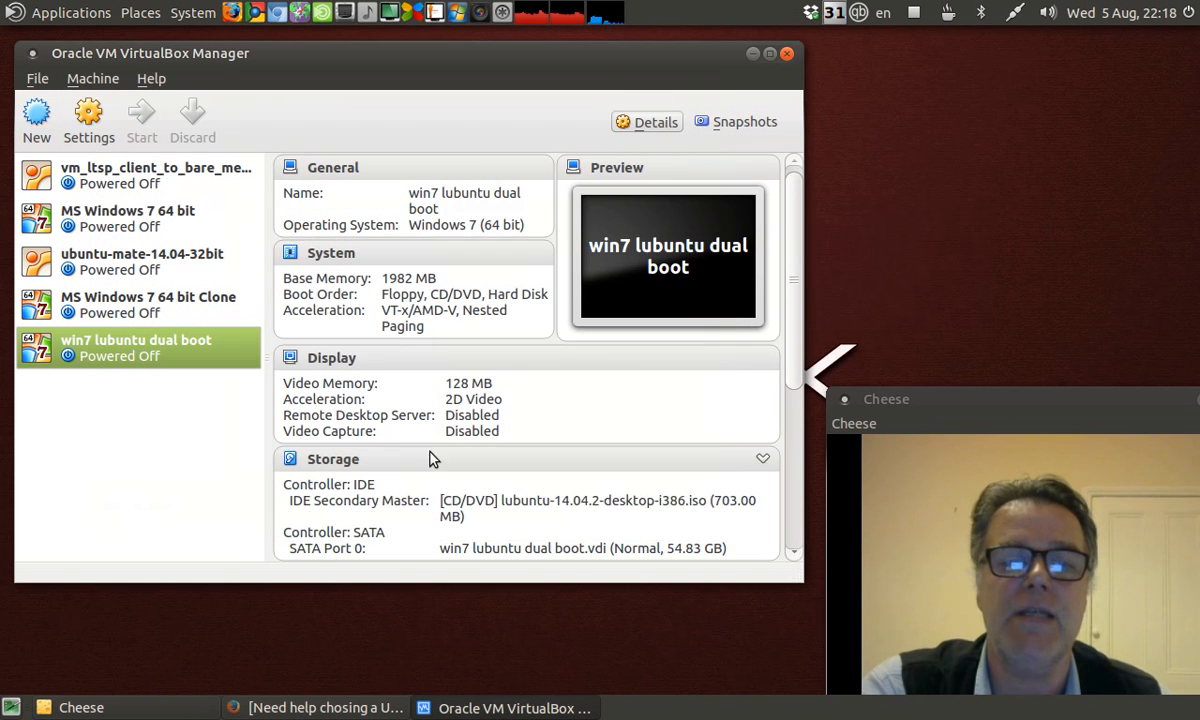
pyautogui.doubleClick(163, 365)
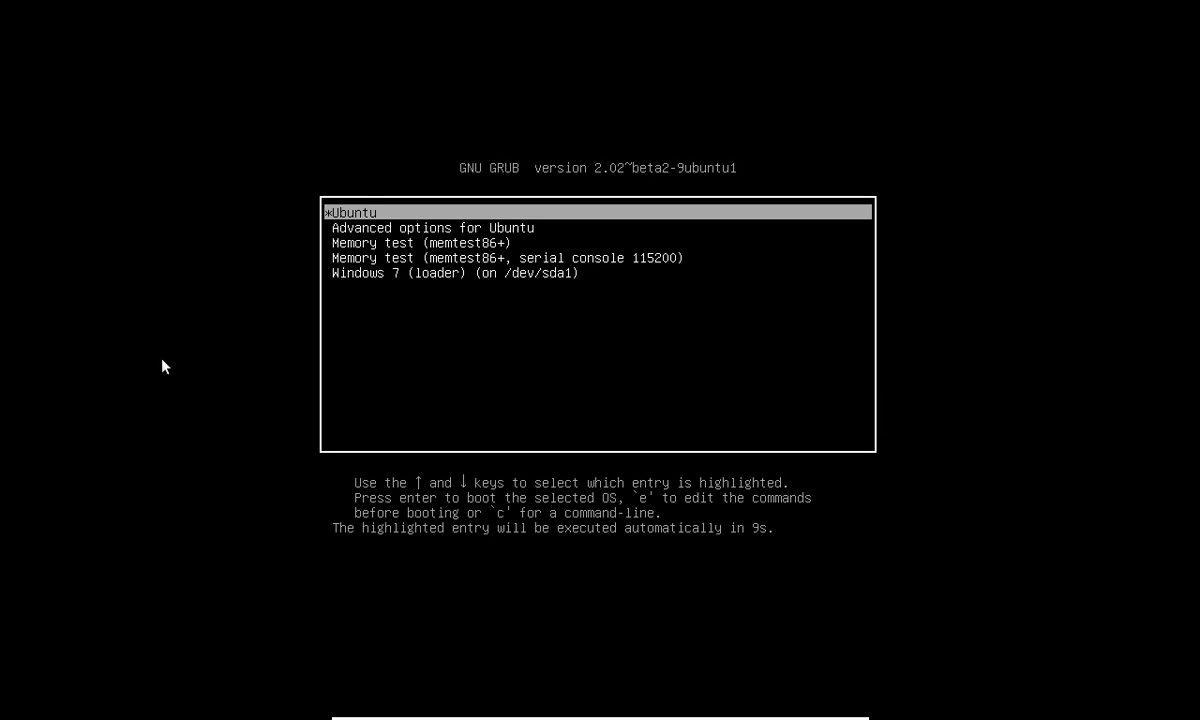
# Look through the GRUB boot entries from Ubuntu down to the Windows 7 loader and back
pyautogui.press('Down')
pyautogui.press('Down')
pyautogui.press('Down')
pyautogui.press('Down')
pyautogui.press('Up')
pyautogui.press('Up')
pyautogui.press('Up')
pyautogui.press('Up')
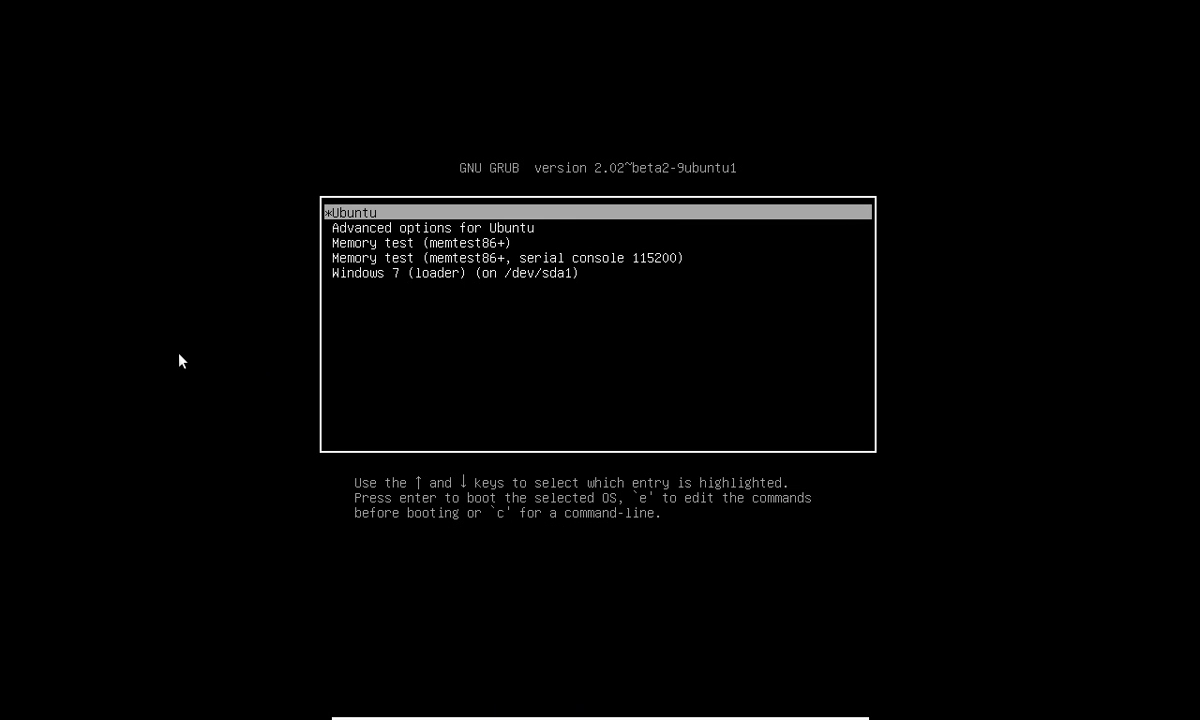
pyautogui.press('Down')
pyautogui.press('Down')
pyautogui.press('Down')
pyautogui.press('Up')
pyautogui.press('Up')
pyautogui.press('Up')
pyautogui.press('Down')
pyautogui.press('Down')
pyautogui.press('Down')
pyautogui.press('Down')
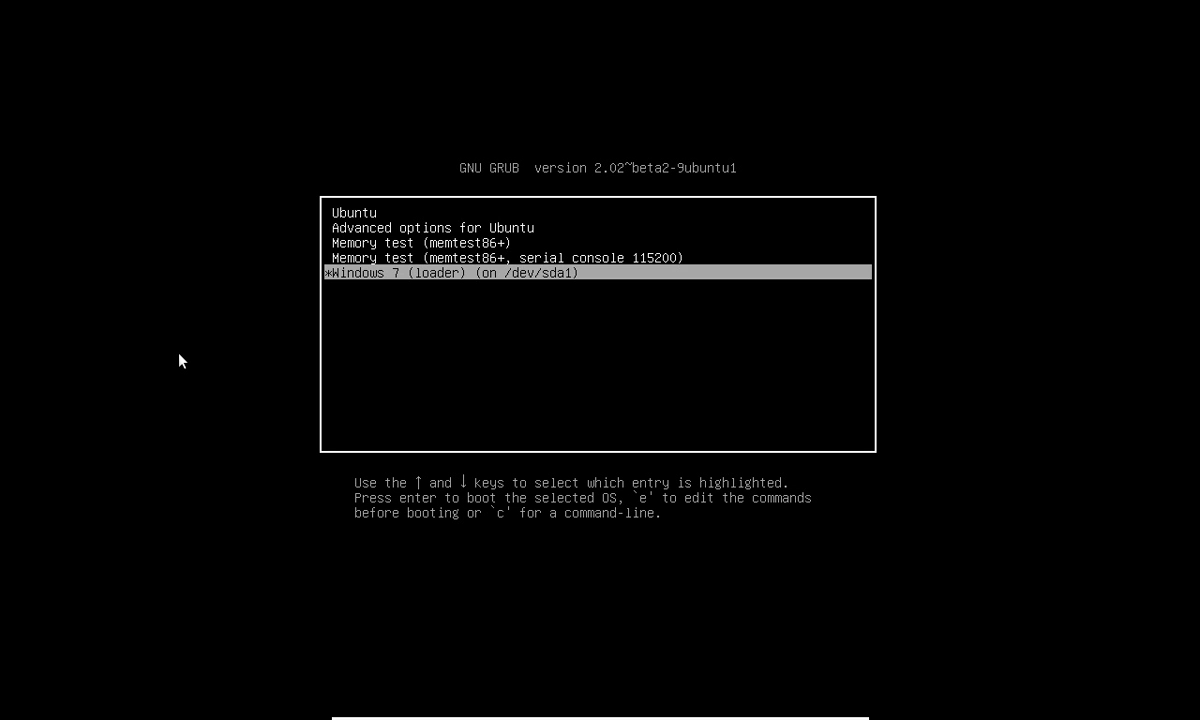
pyautogui.press('Up')
pyautogui.press('Up')
pyautogui.press('Up')
pyautogui.press('Down')
pyautogui.press('Down')
pyautogui.press('Down')
pyautogui.press('Up')
pyautogui.press('Up')
pyautogui.press('Up')
pyautogui.press('Down')
pyautogui.press('Down')
pyautogui.press('Down')
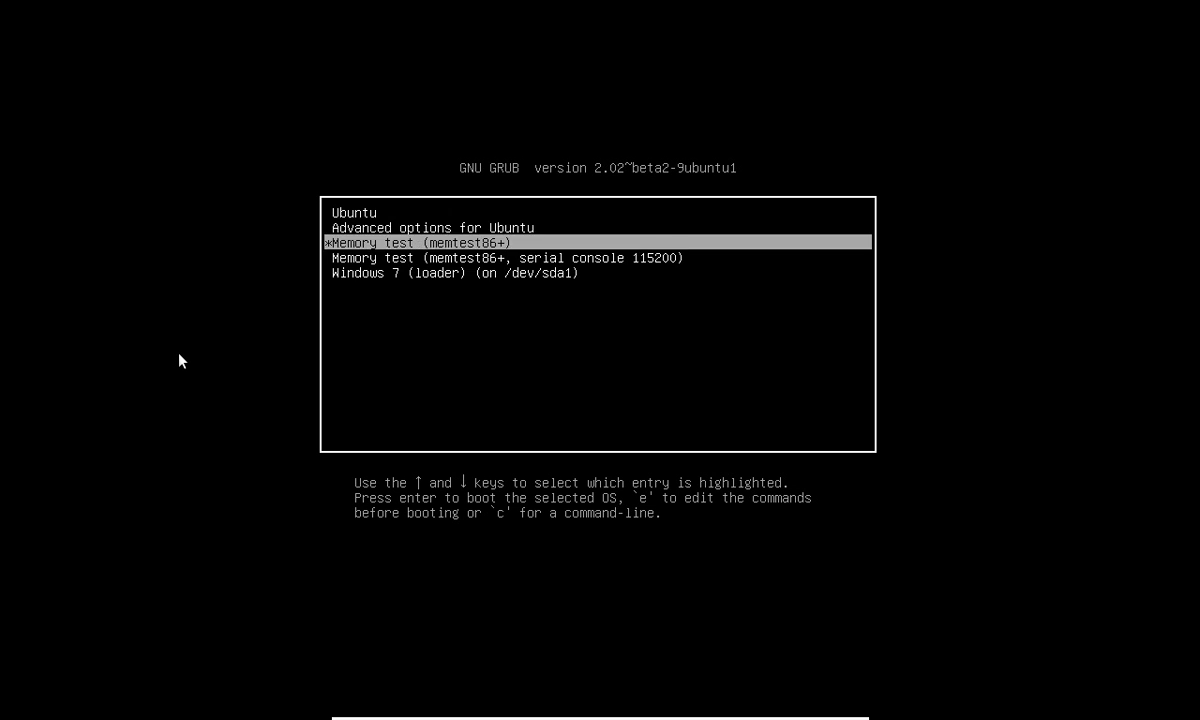
pyautogui.press('Up')
pyautogui.press('Up')
pyautogui.press('Up')
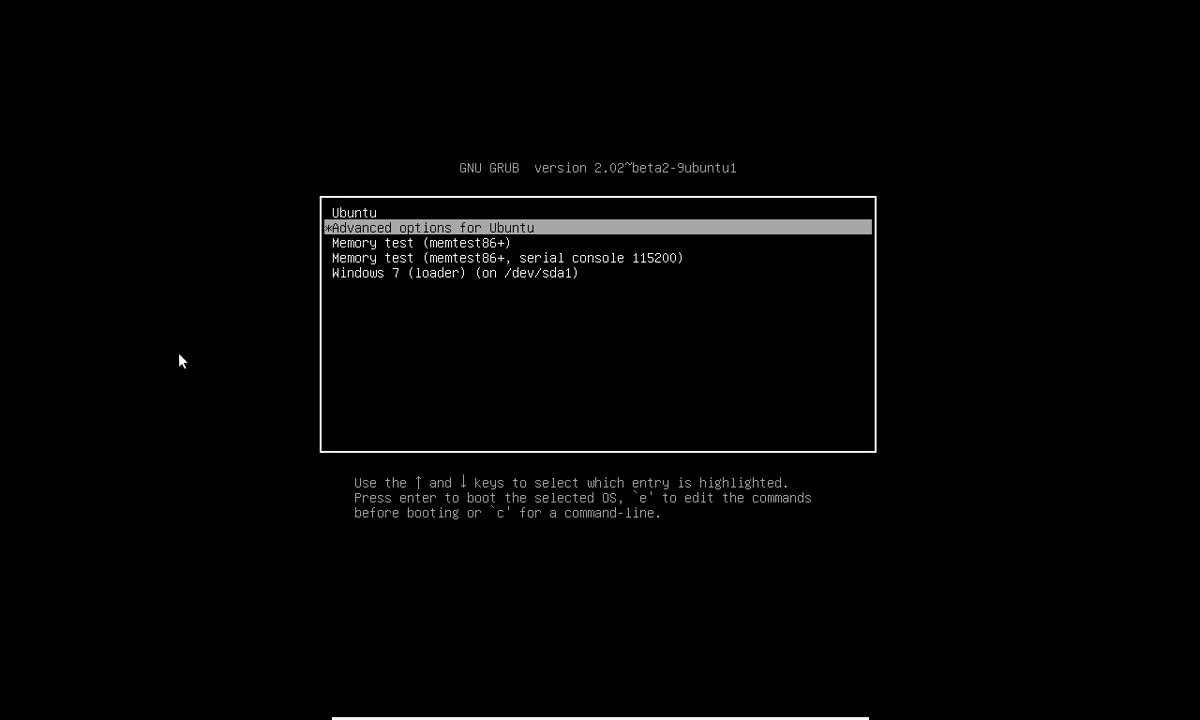
pyautogui.press('Down')
pyautogui.press('Down')
pyautogui.press('Down')
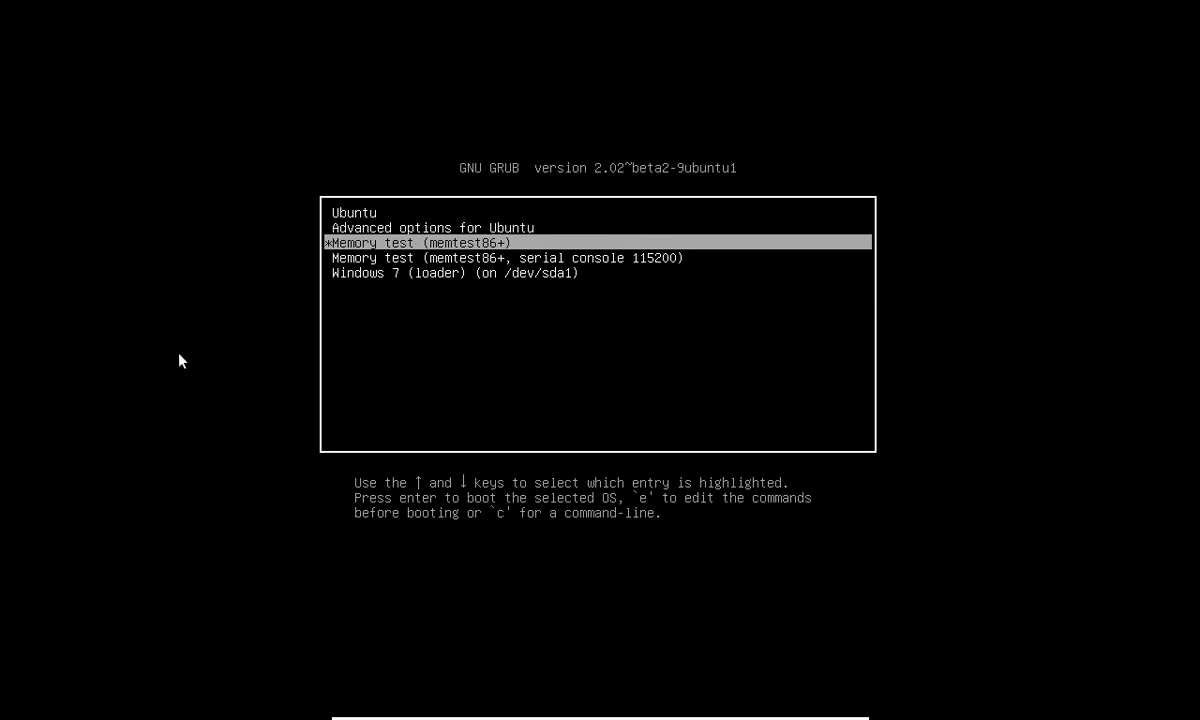
pyautogui.press('Up')
pyautogui.press('Up')
pyautogui.press('Up')
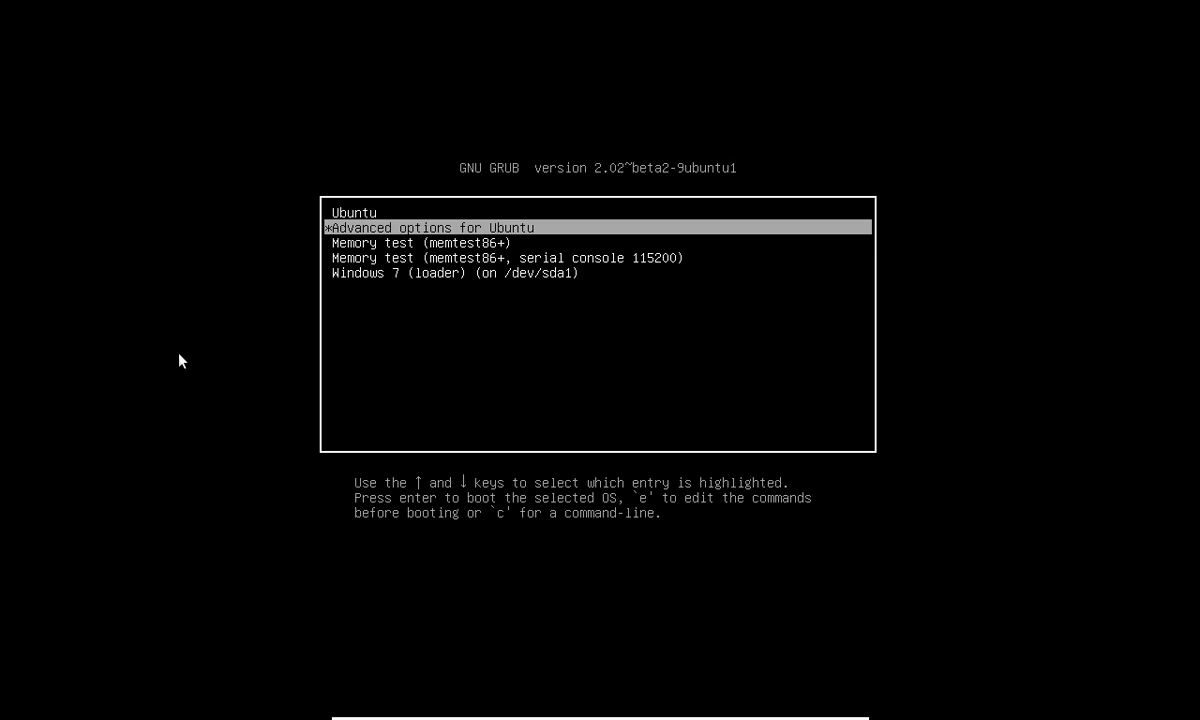
pyautogui.press('Up')
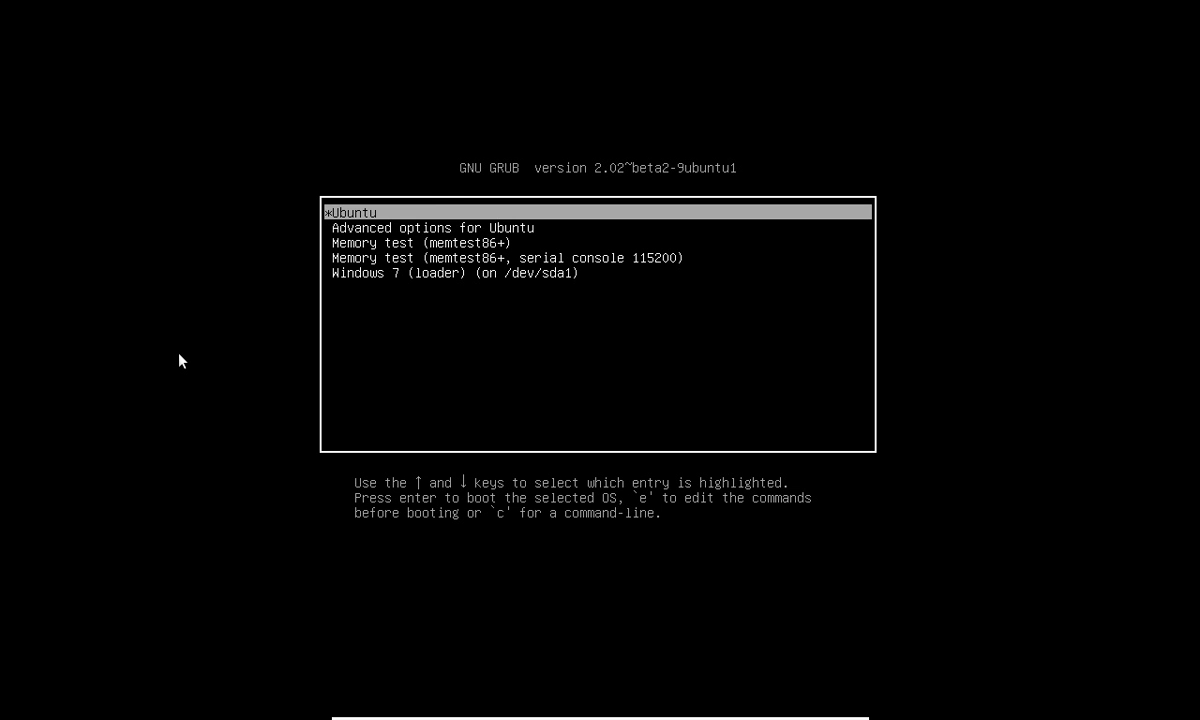
pyautogui.press('Down')
pyautogui.press('Down')
pyautogui.press('Down')
pyautogui.press('Down')
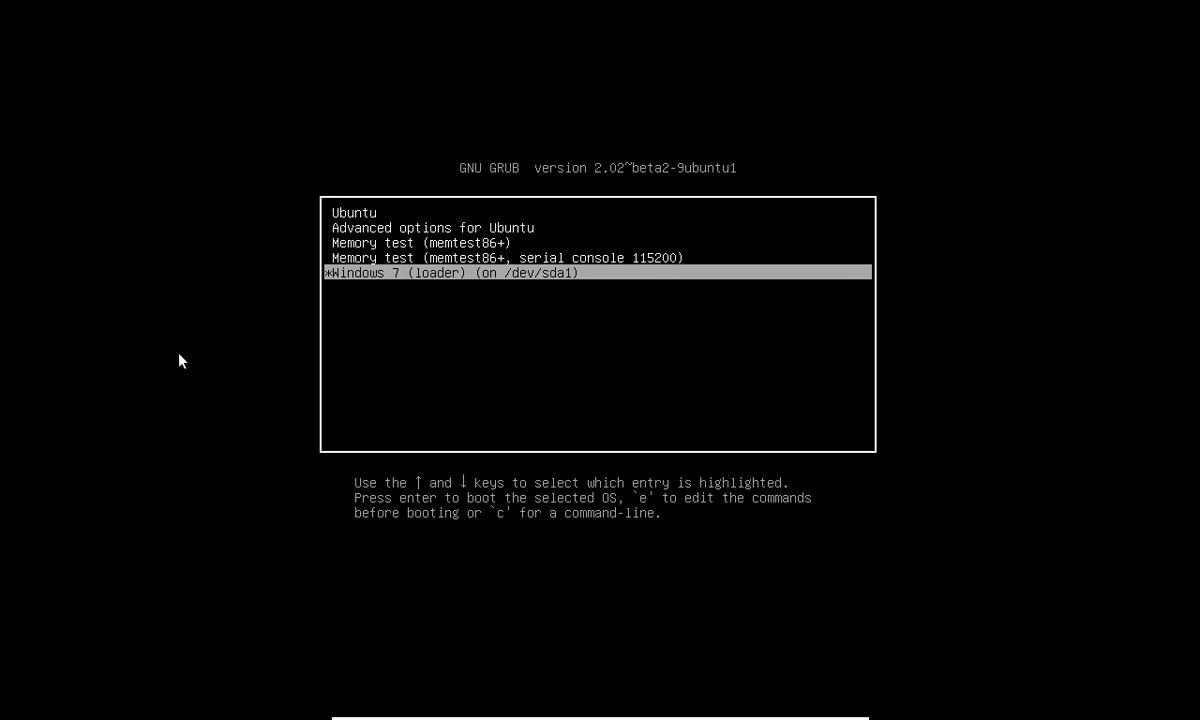
# Boot the Ubuntu entry and log in to the desktop with the account password
pyautogui.press('Up')
pyautogui.press('Up')
pyautogui.press('Up')
pyautogui.press('Up')
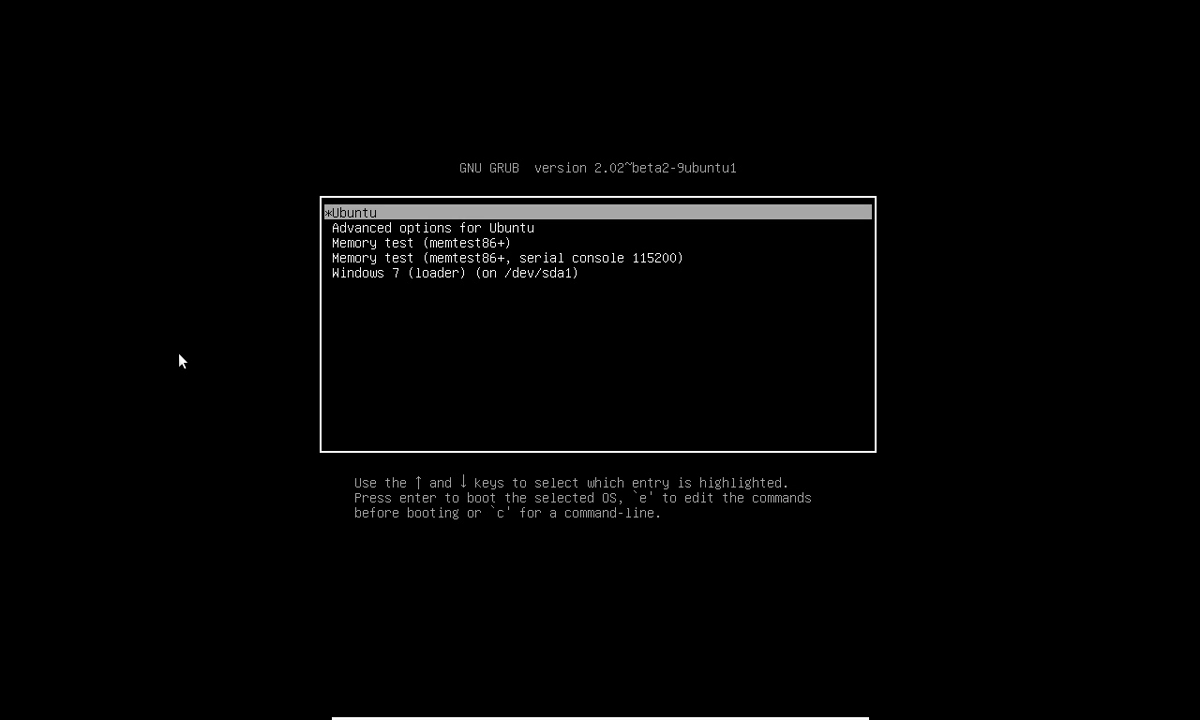
pyautogui.press('Return')
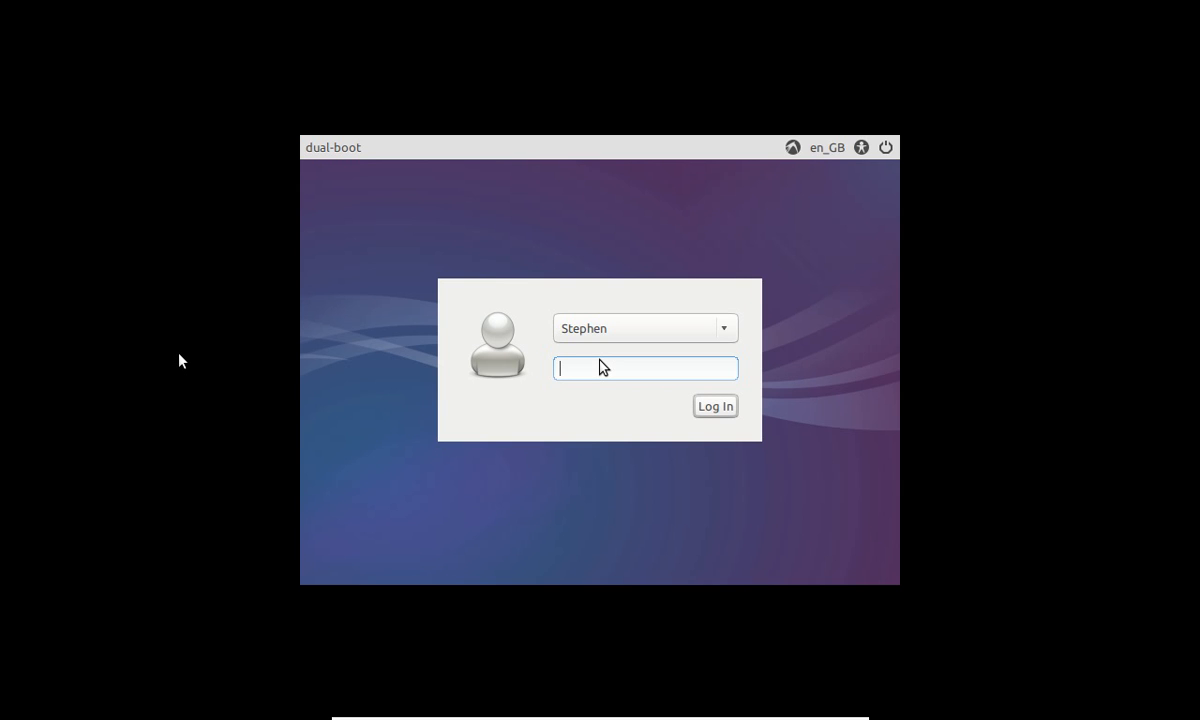
pyautogui.write('•••••••••')
pyautogui.press('Return')
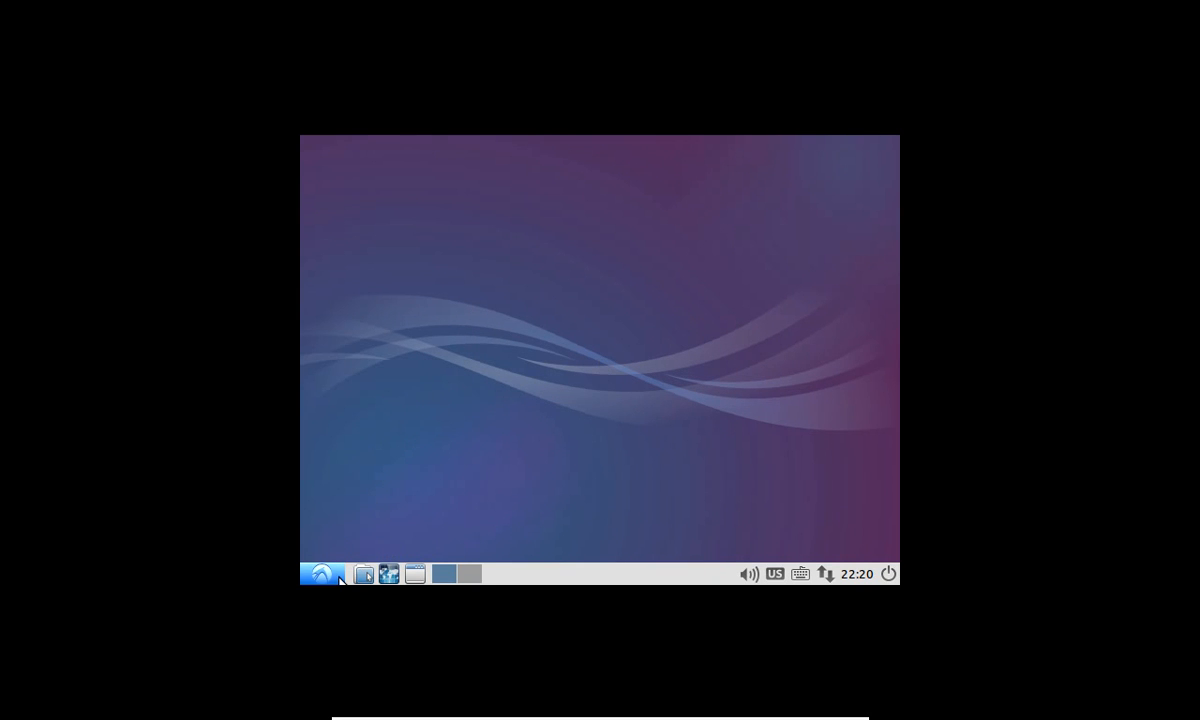
# Open Firefox, search for "bbc iplayer" and open the BBC iPlayer site
pyautogui.click(336, 575)
pyautogui.moveTo(363, 397)
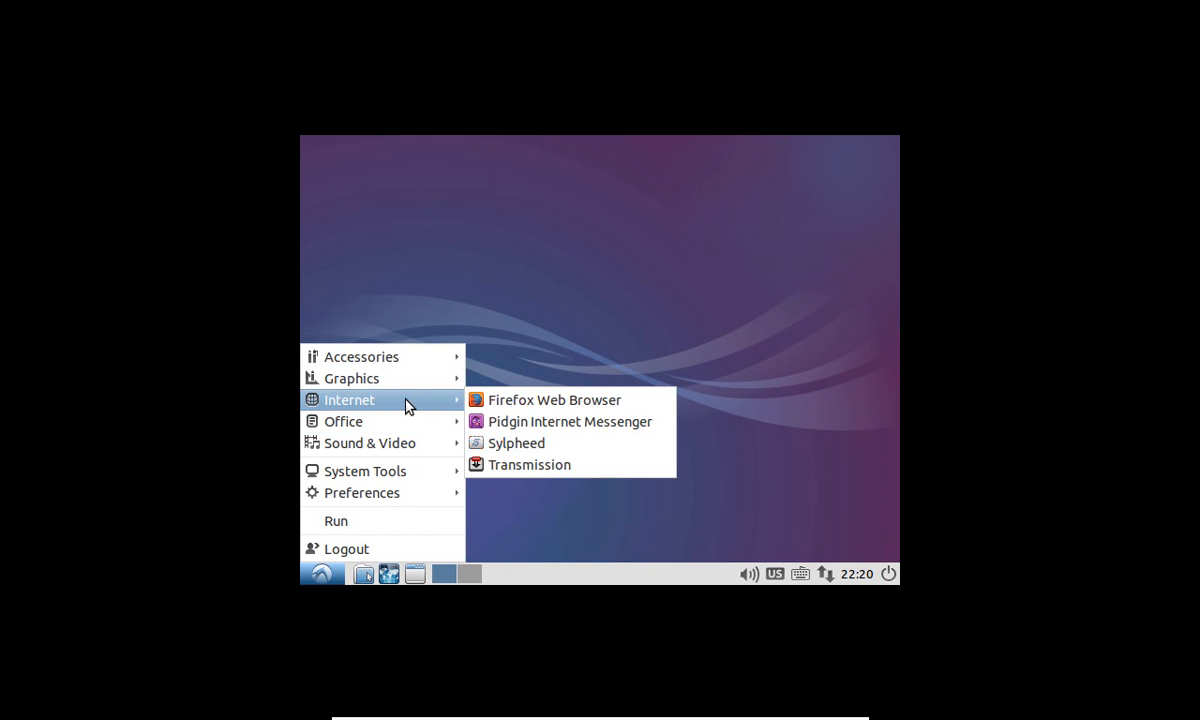
pyautogui.click(503, 405)
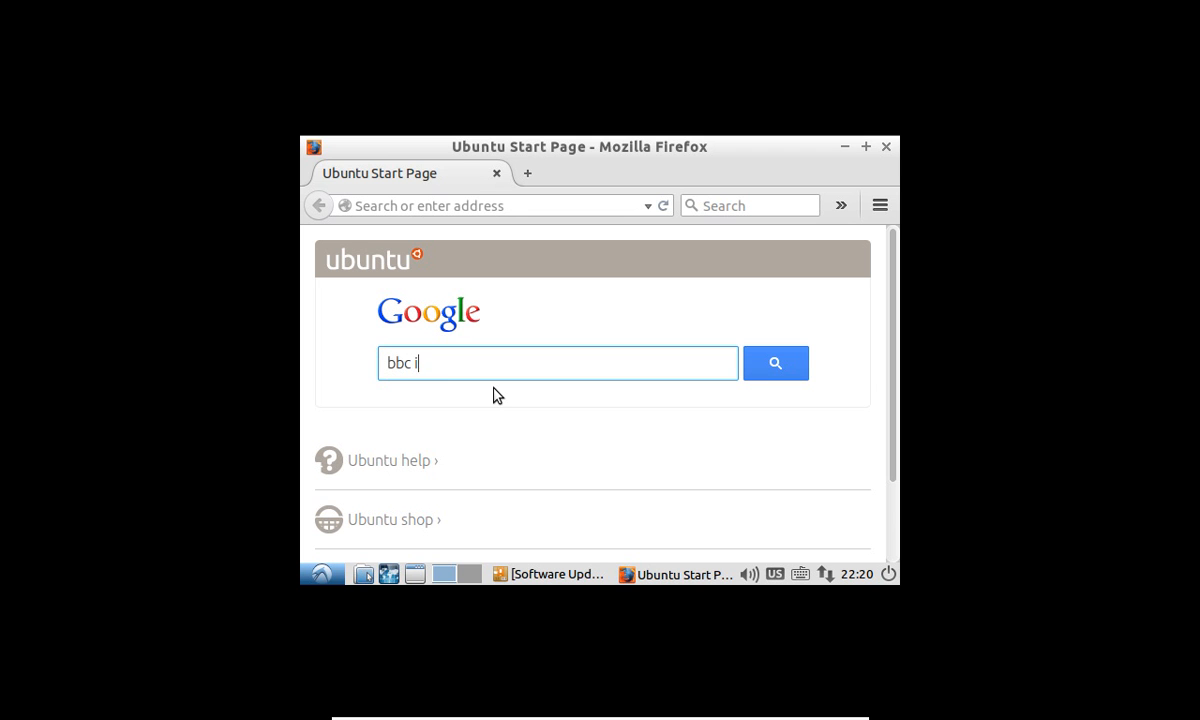
pyautogui.press('Return')
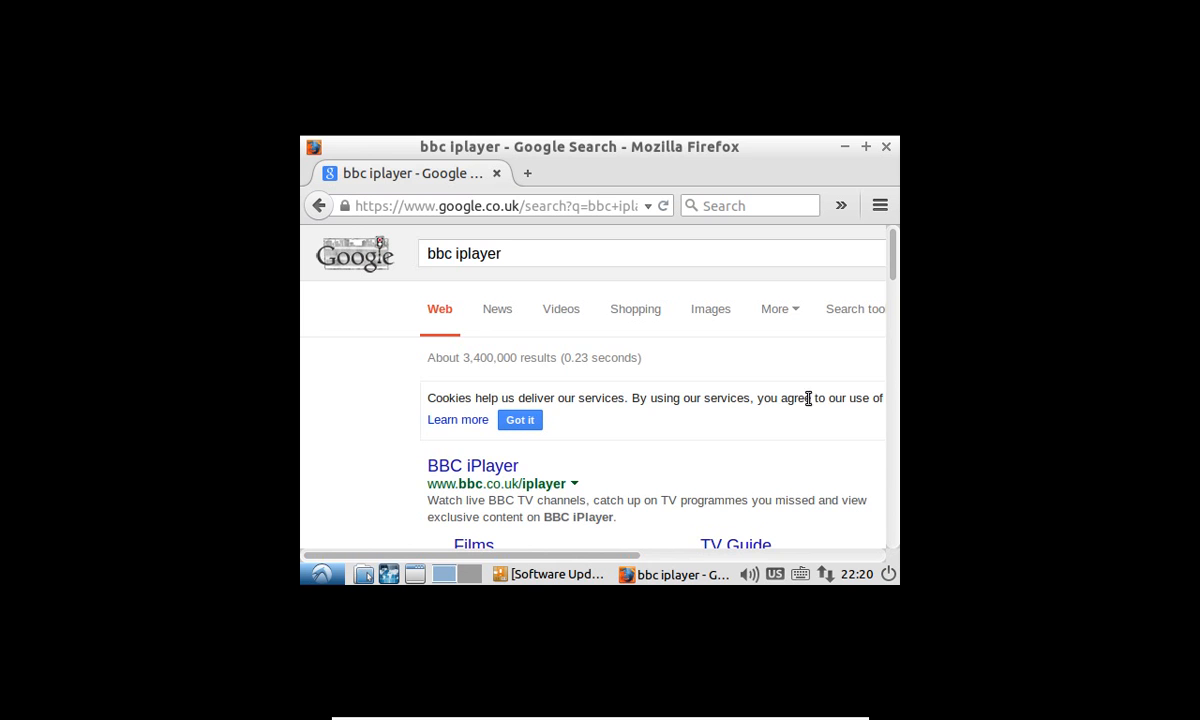
pyautogui.click(473, 466)
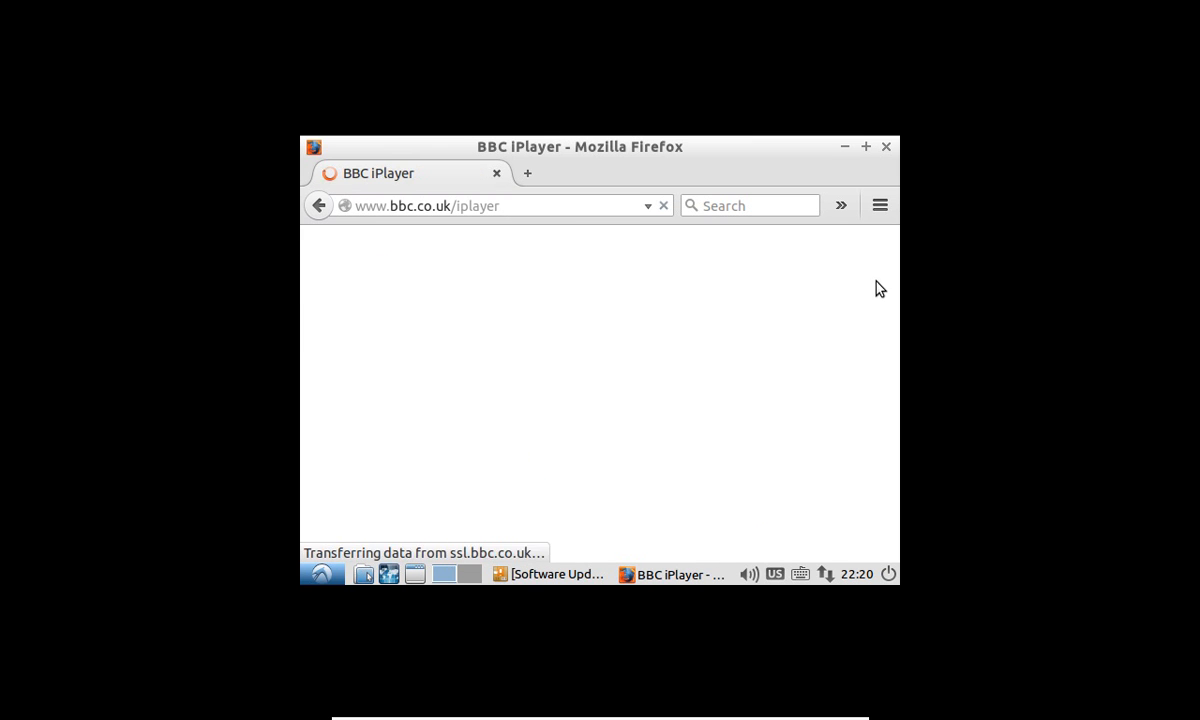
pyautogui.click(840, 252)
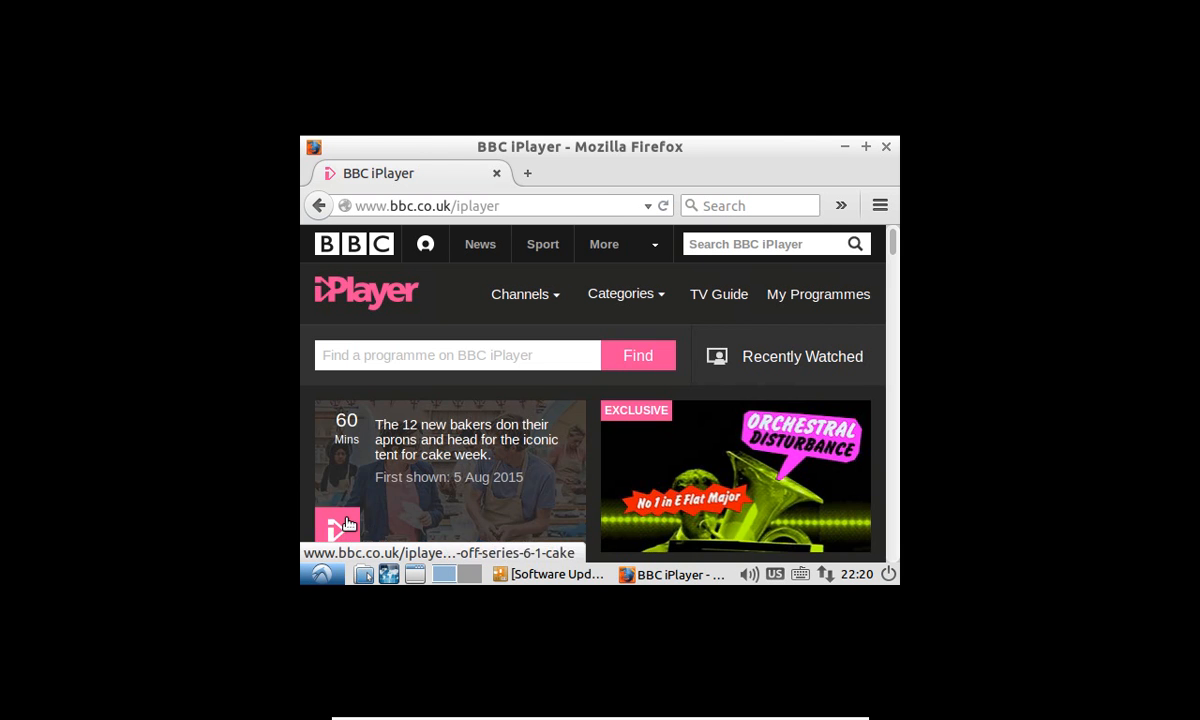
# Play The Great British Bake Off Series 6 episode 1, Cake, in full screen with adjusted volume and exit full screen
pyautogui.click(345, 524)
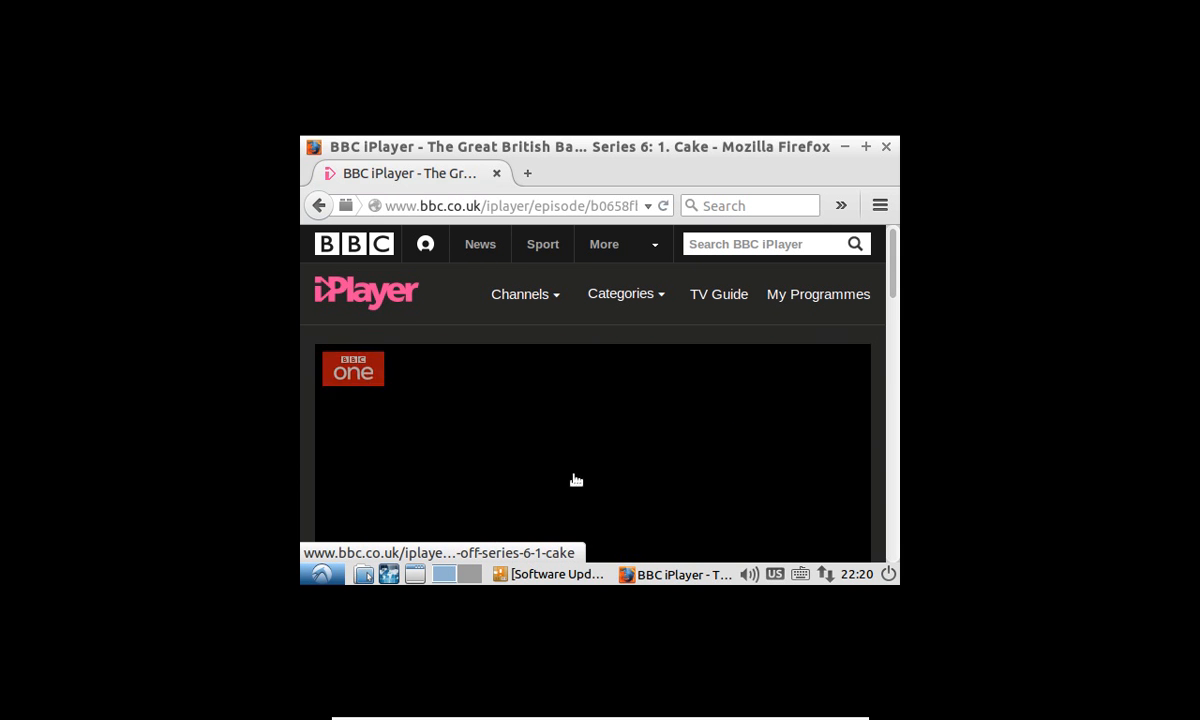
pyautogui.doubleClick(614, 429)
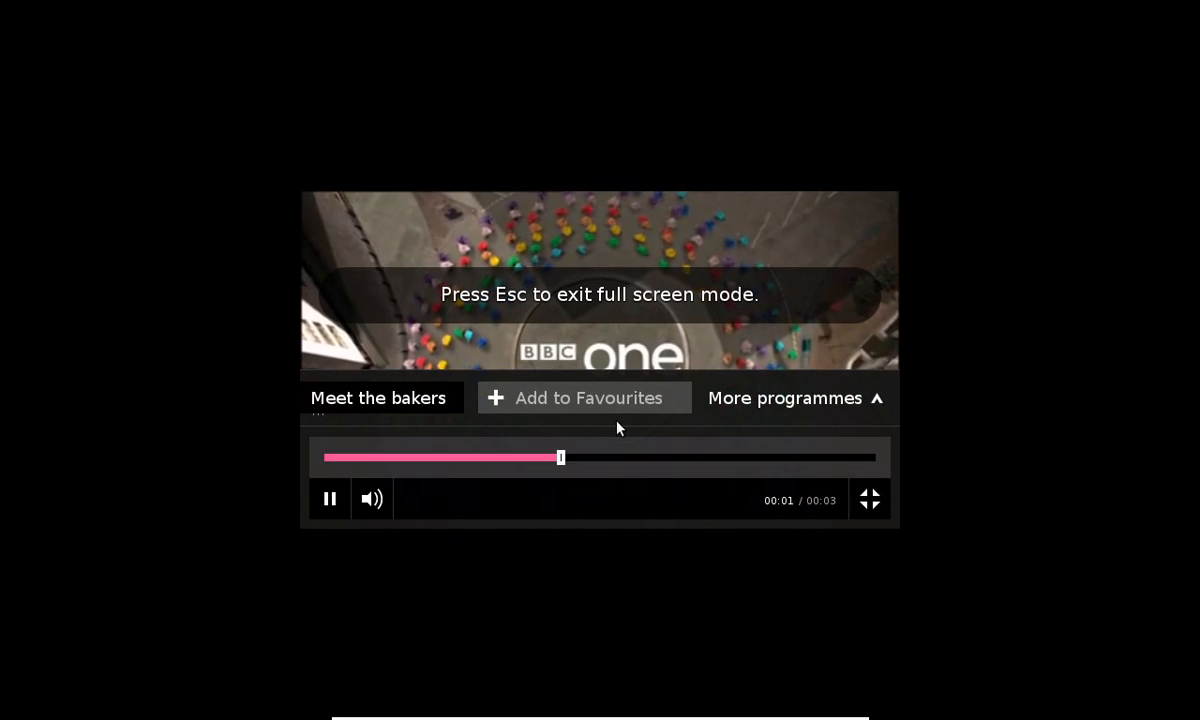
pyautogui.moveTo(380, 498)
pyautogui.click(445, 498)
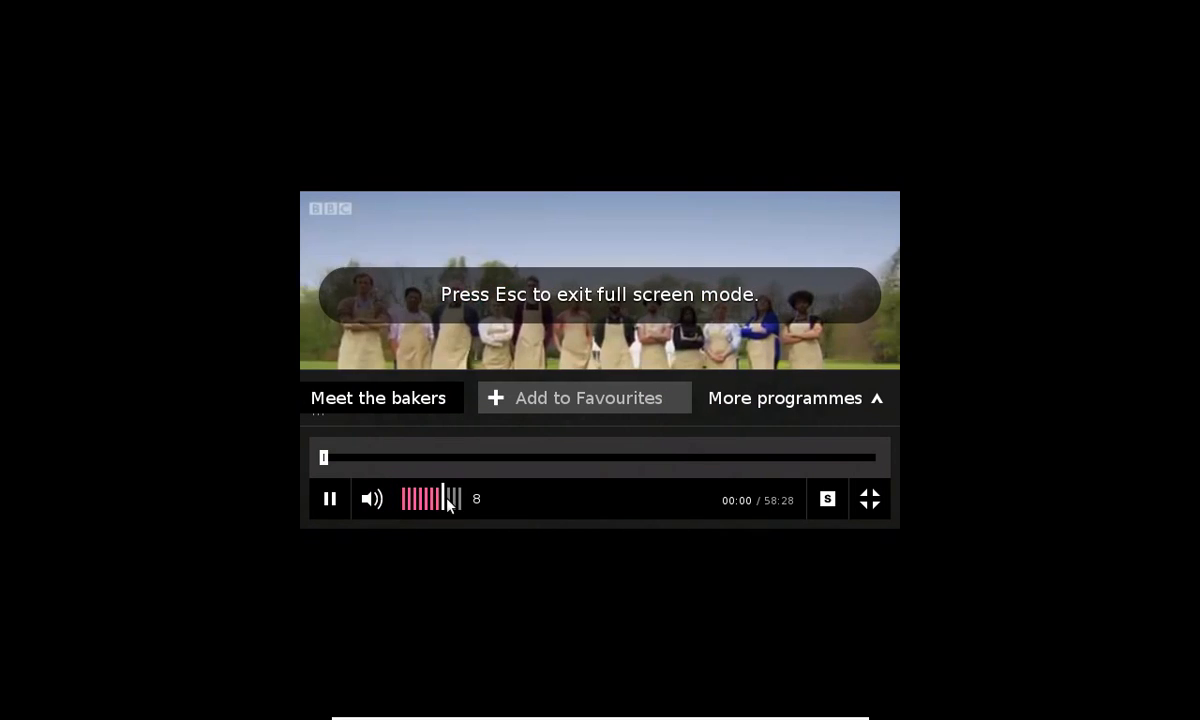
pyautogui.click(455, 498)
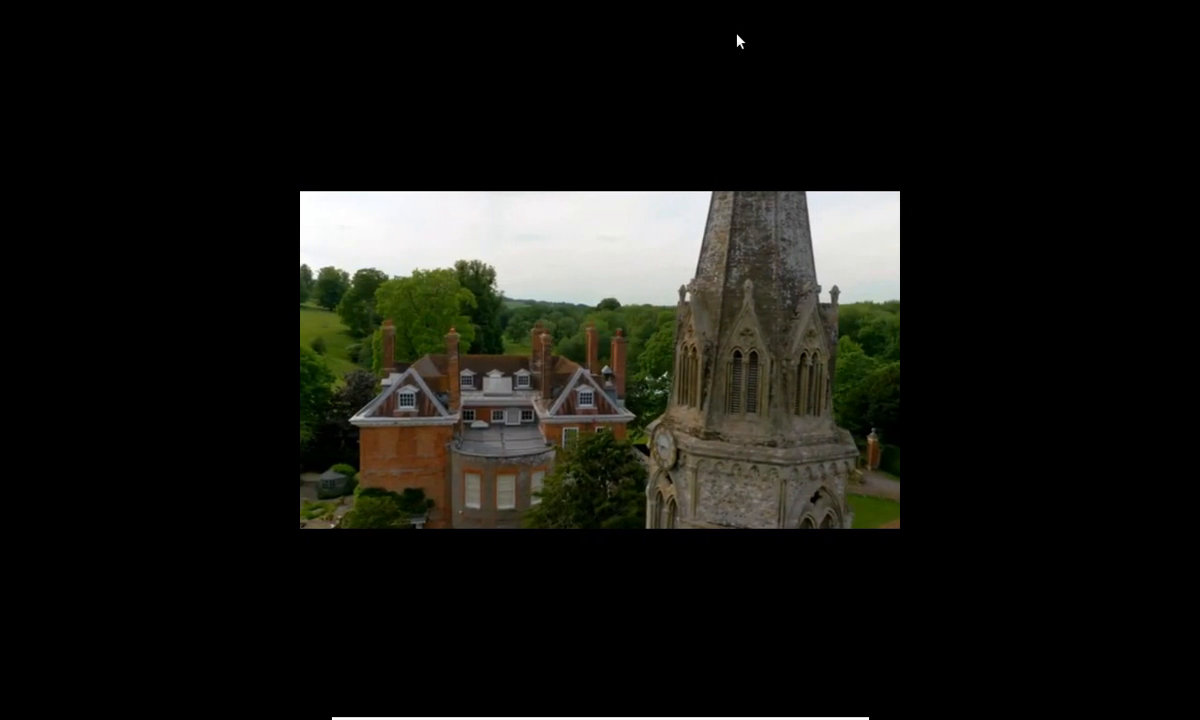
pyautogui.press('Escape')
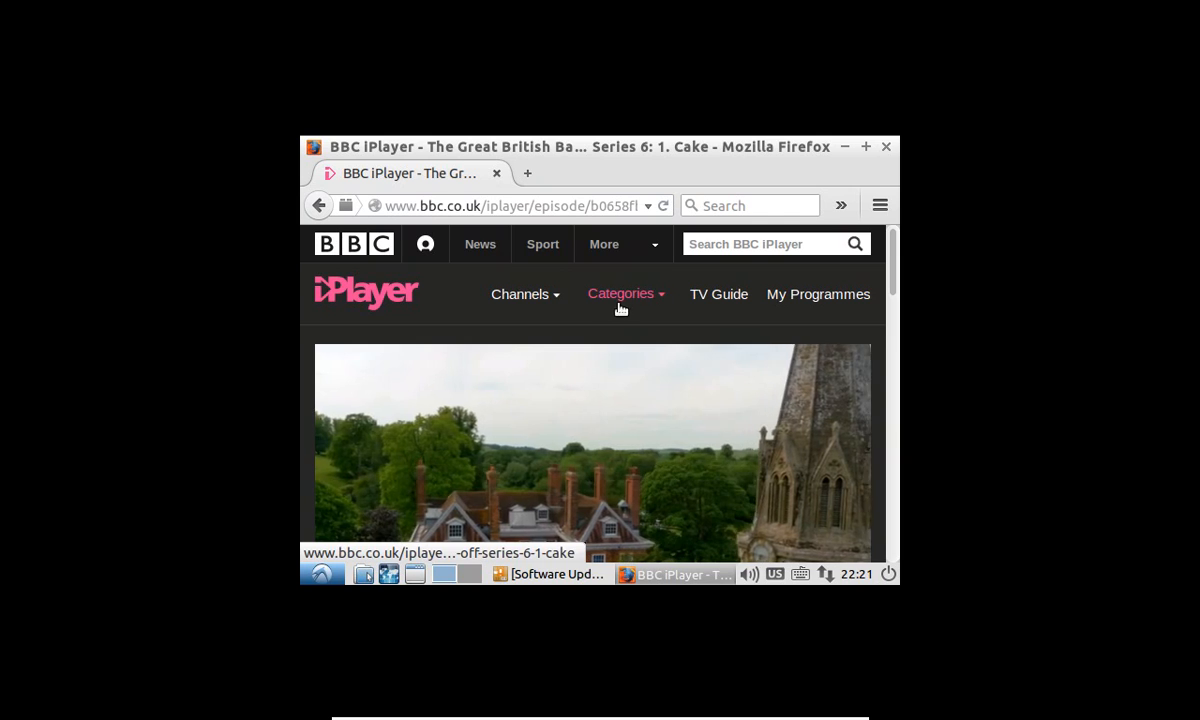
# Close Firefox and dismiss the Software Updater without installing the updates
pyautogui.click(886, 146)
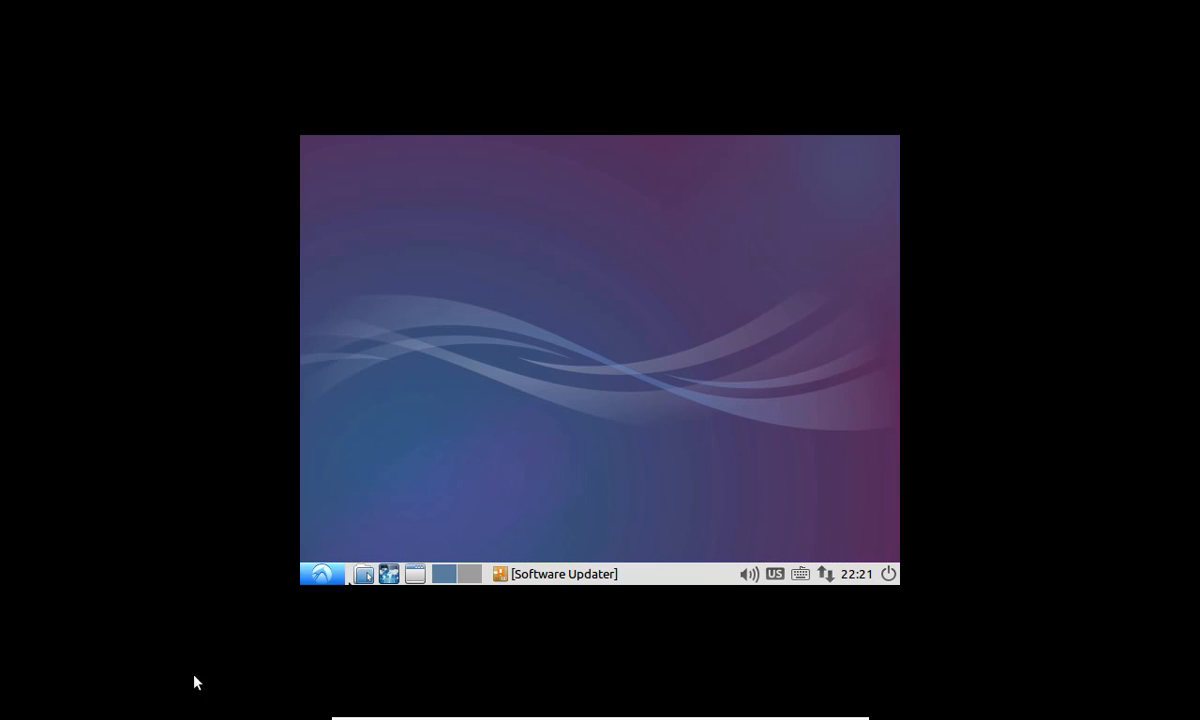
pyautogui.click(543, 574)
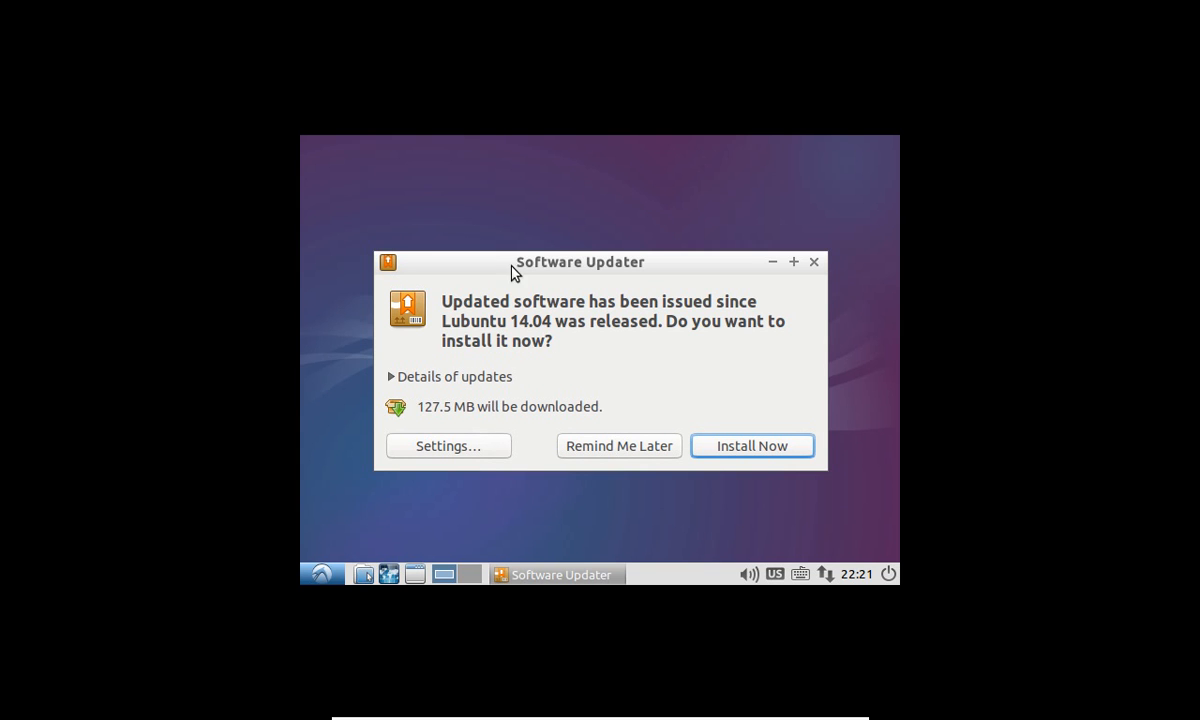
pyautogui.moveTo(524, 270); pyautogui.dragTo(524, 239)
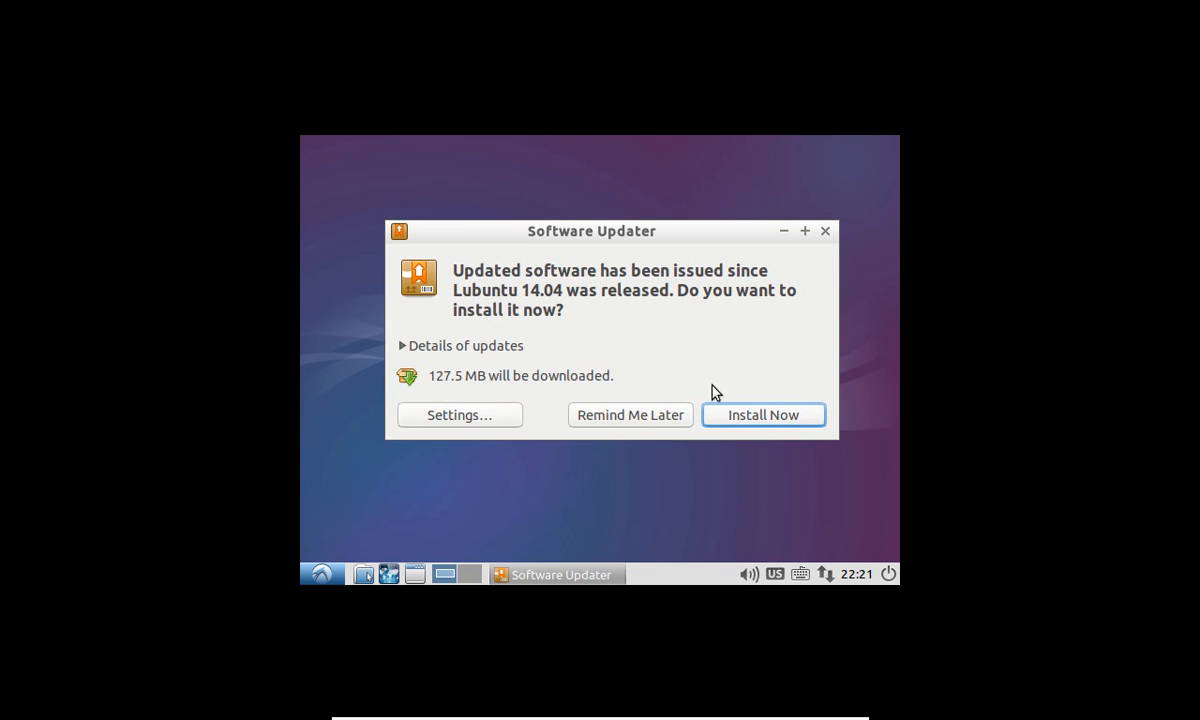
pyautogui.click(825, 232)
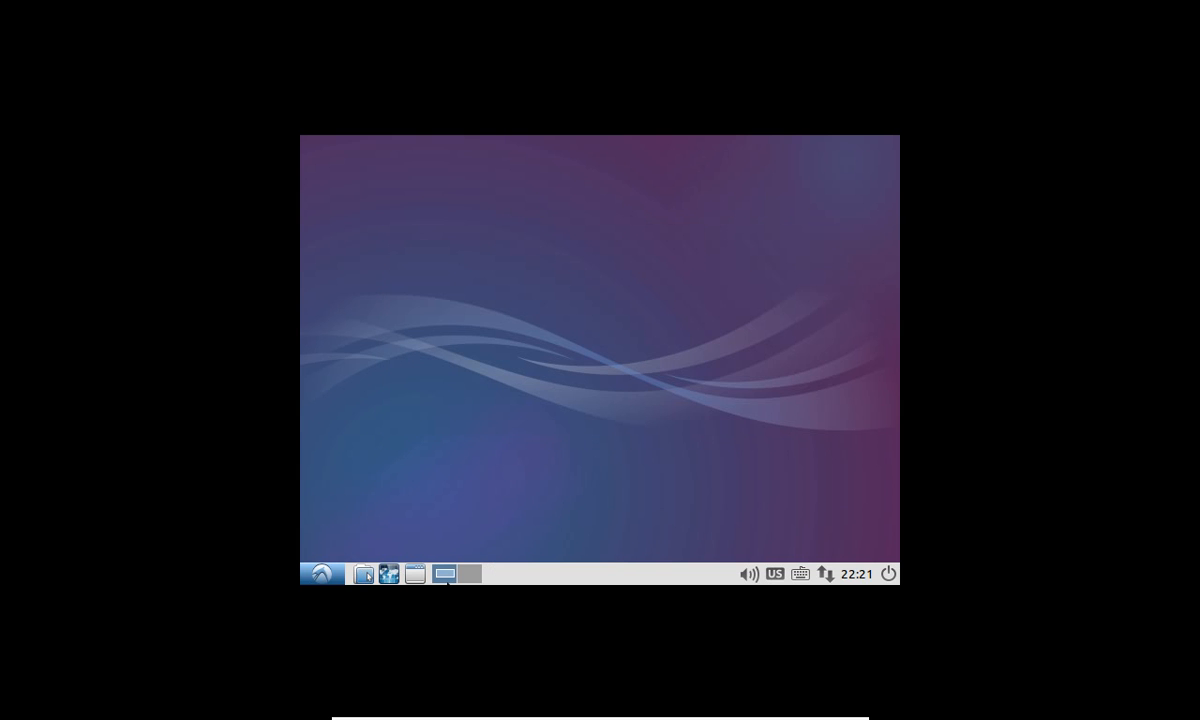
# Reboot Lubuntu from its logout options
pyautogui.click(322, 573)
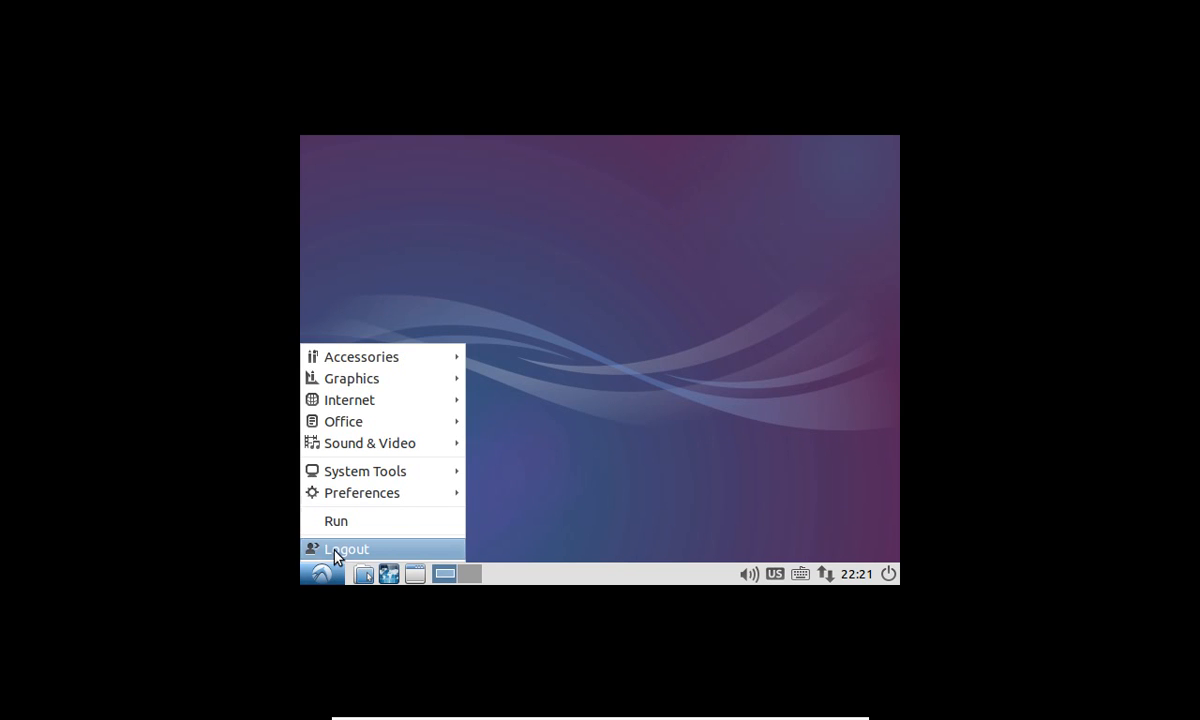
pyautogui.click(335, 550)
pyautogui.click(510, 381)
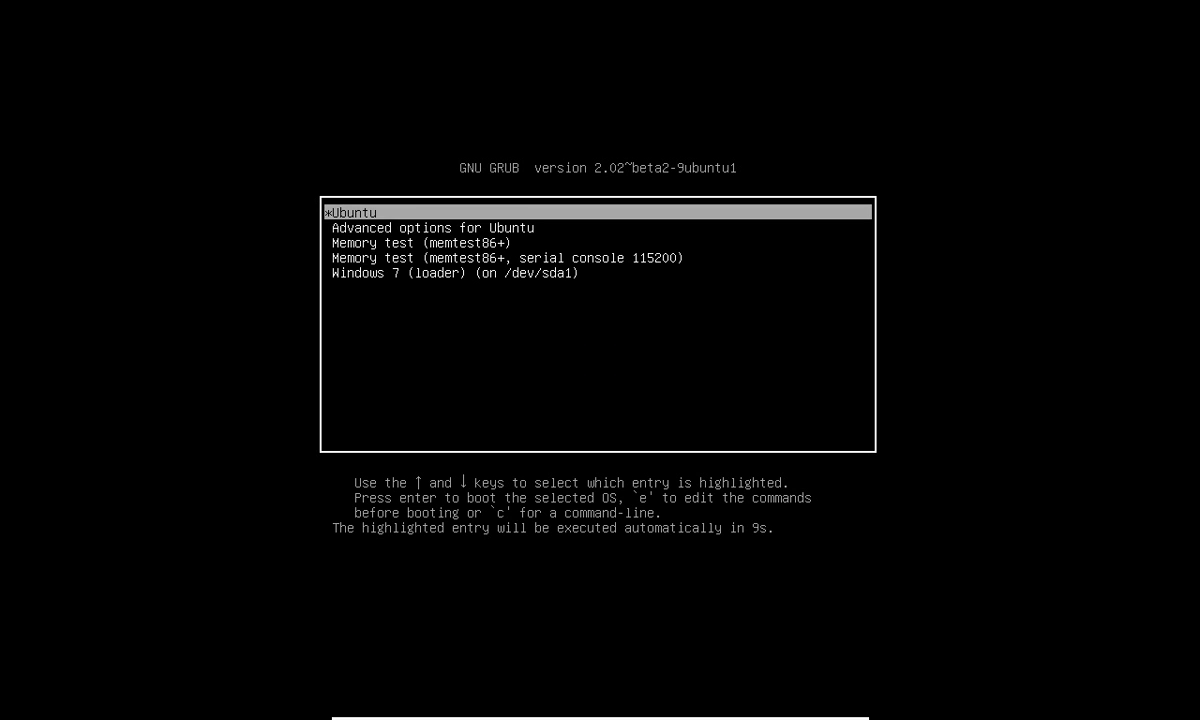
# Boot the Windows 7 (loader) entry on /dev/sda1 from the GRUB list
pyautogui.press('Down')
pyautogui.press('Down')
pyautogui.press('Down')
pyautogui.press('Down')
pyautogui.press('Return')
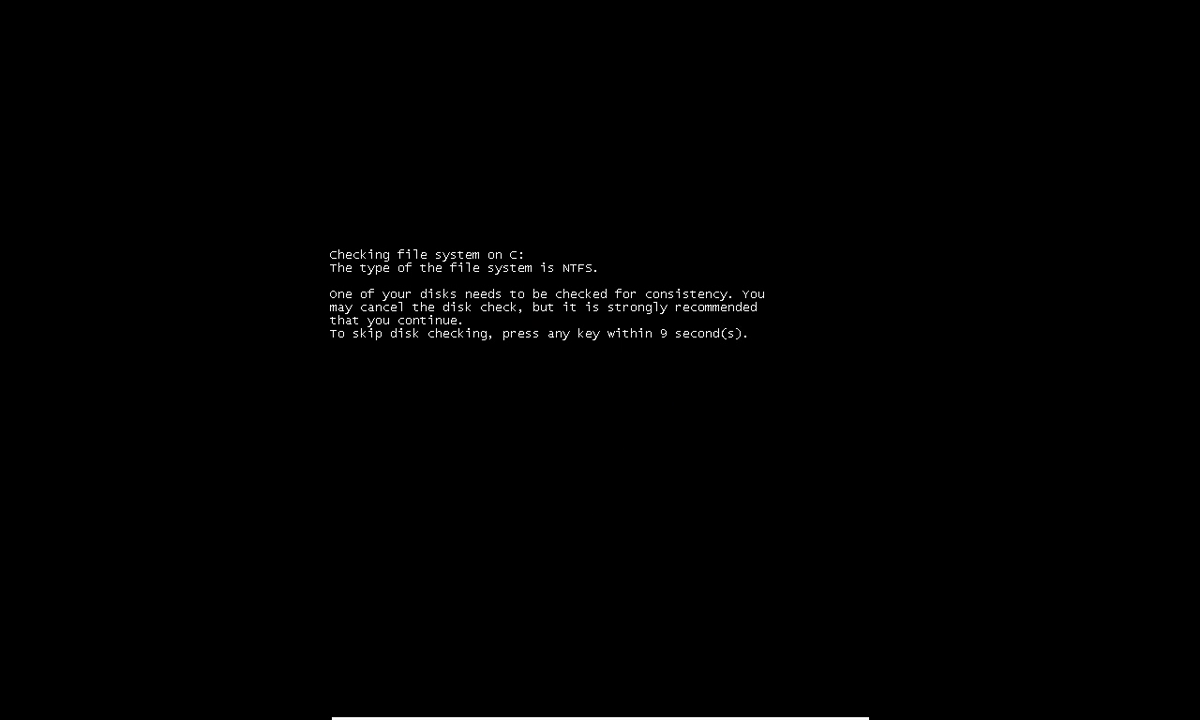
# Skip the disk consistency check and log in to Windows 7 with the account password
pyautogui.press('Return')
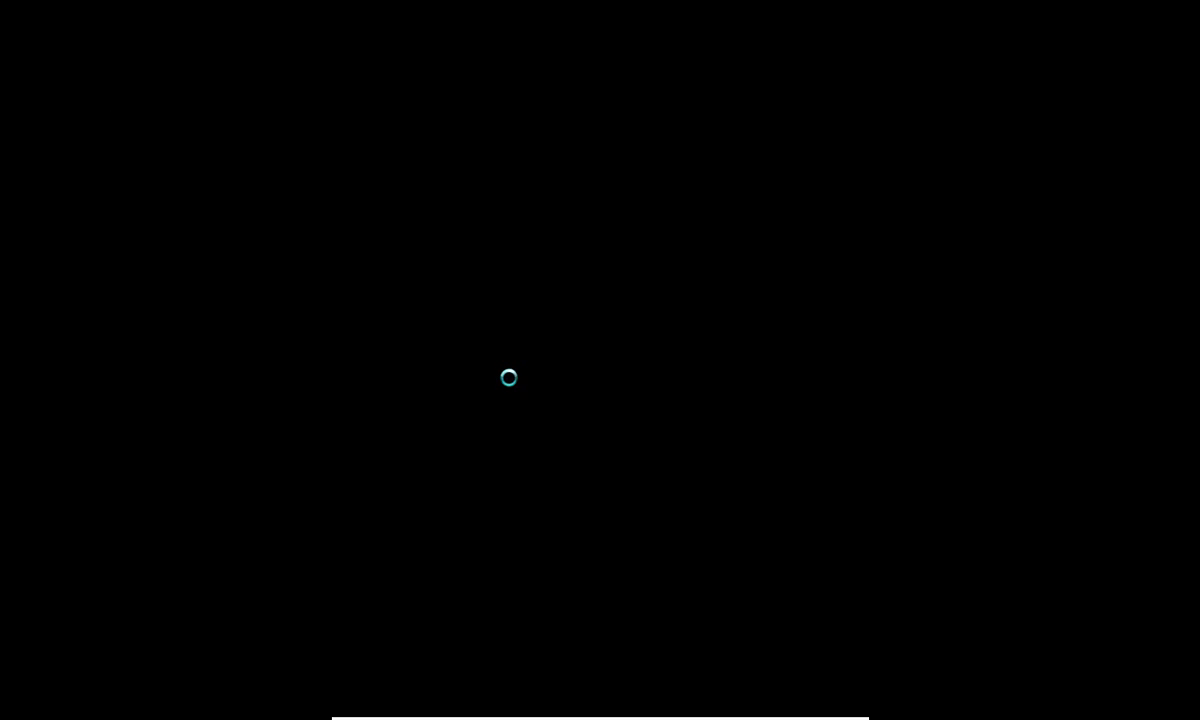
pyautogui.write('******')
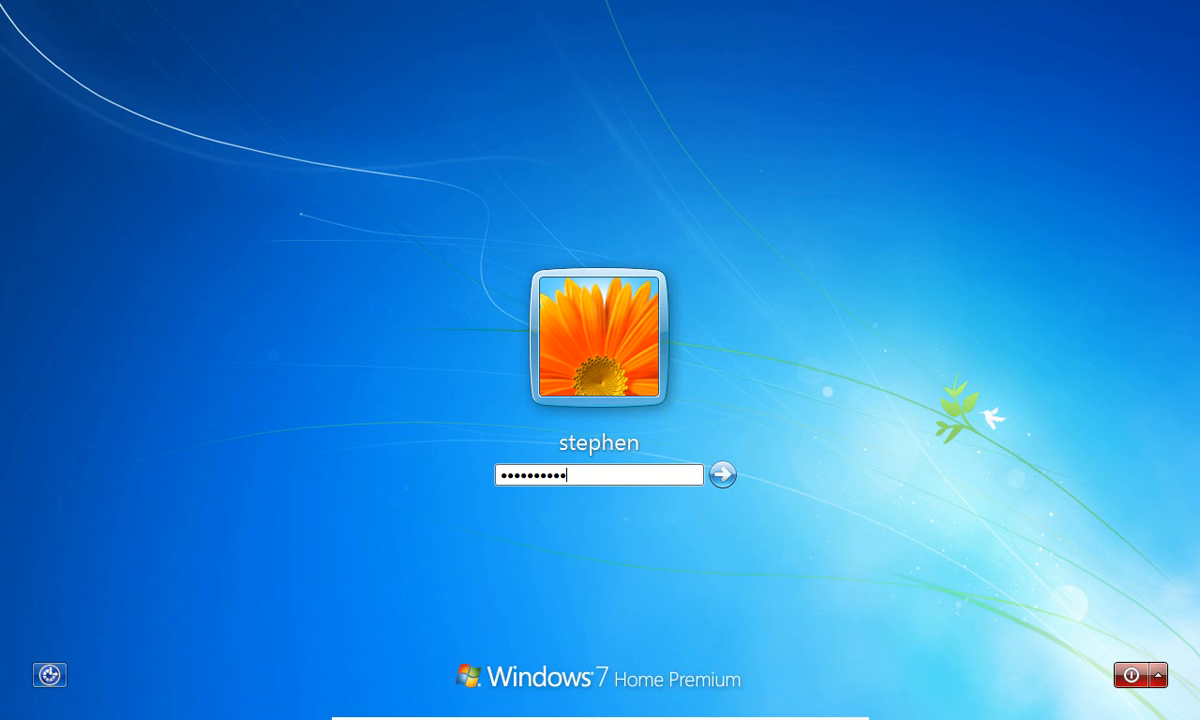
pyautogui.press('Return')
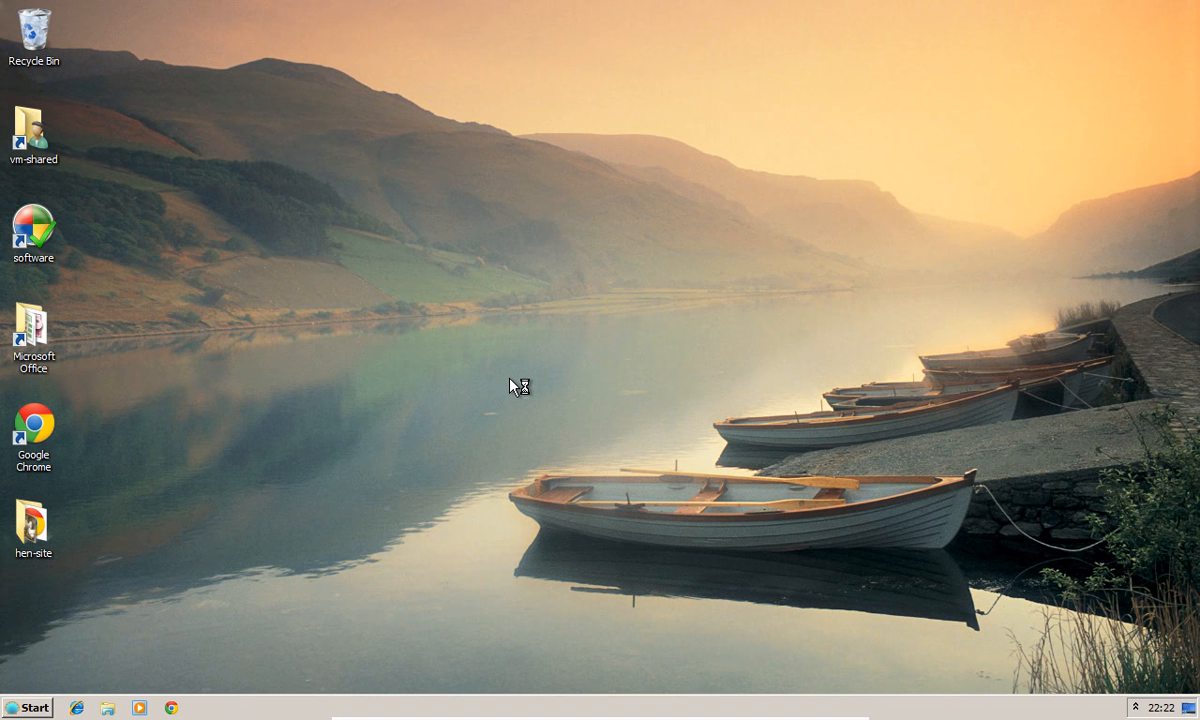
# Shut down Windows 7 and close the VirtualBox Manager
pyautogui.click(33, 708)
pyautogui.click(60, 648)
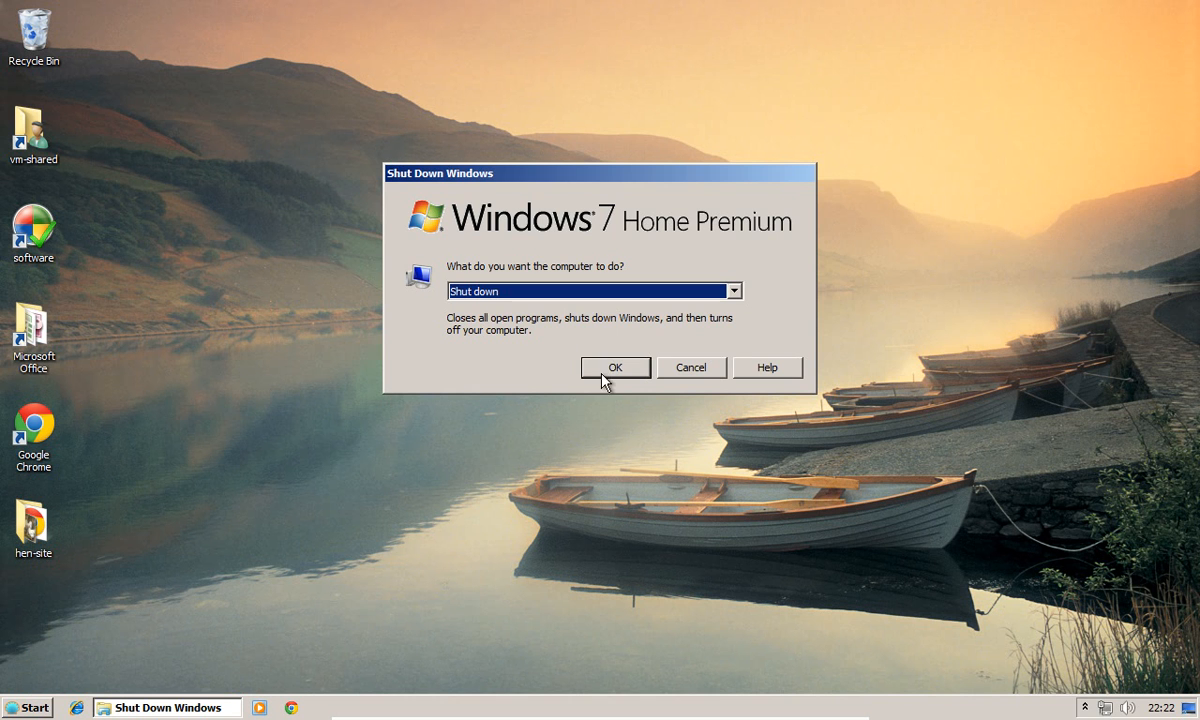
pyautogui.click(603, 374)
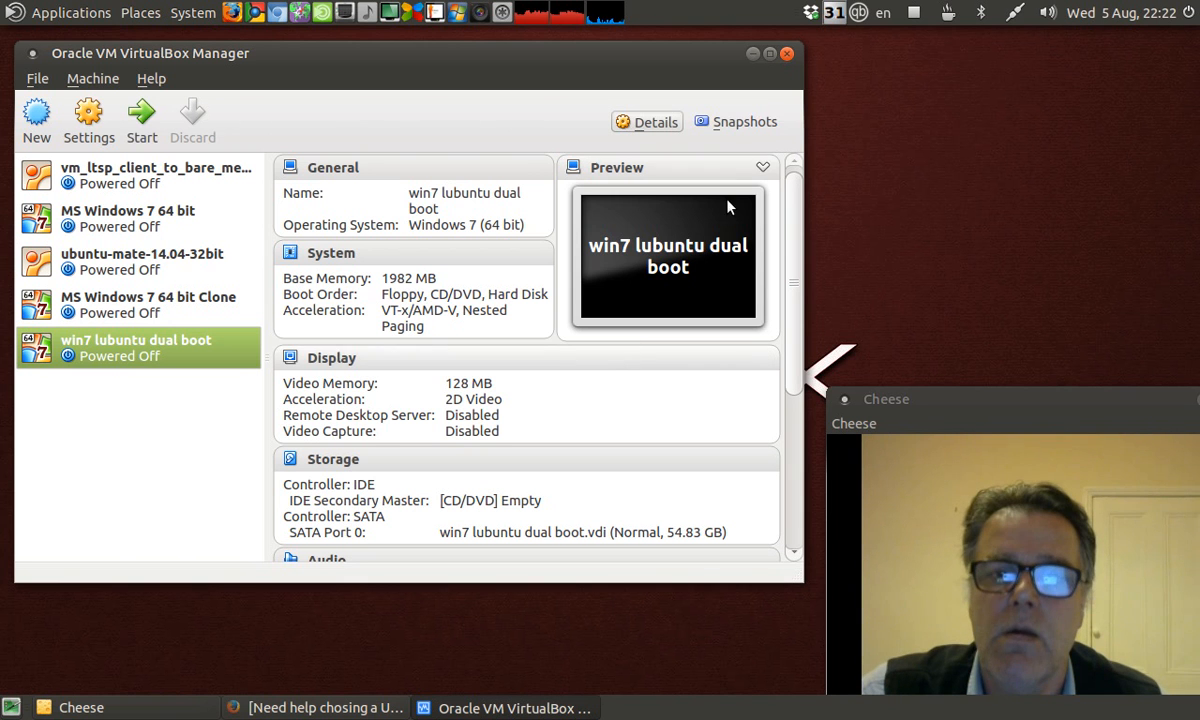
pyautogui.click(786, 54)
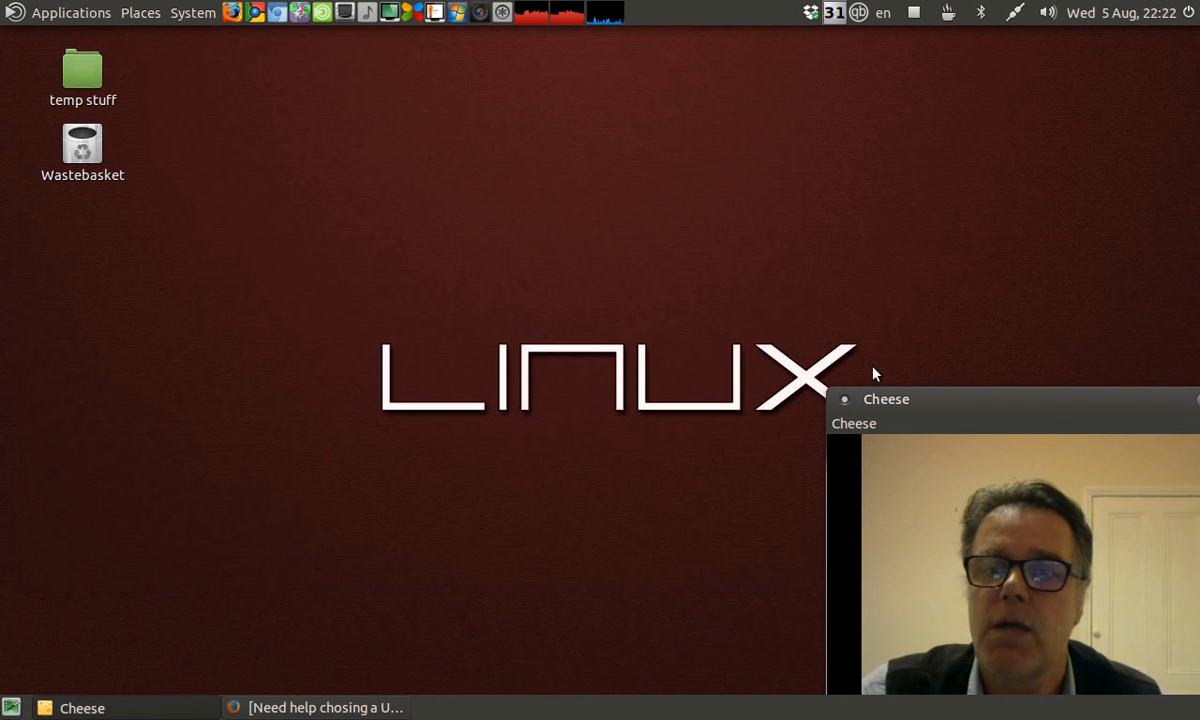
# Move the Cheese webcam window to the middle of the desktop
pyautogui.moveTo(885, 395); pyautogui.dragTo(481, 192)
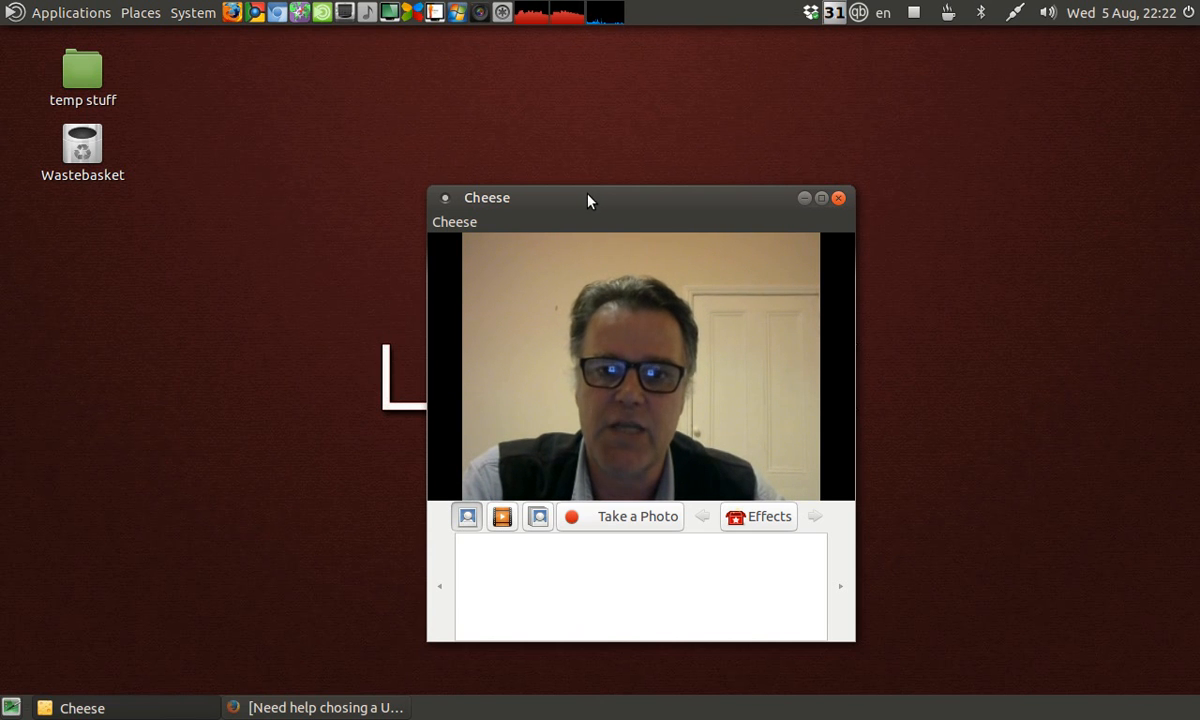
pyautogui.moveTo(588, 205); pyautogui.dragTo(573, 191)
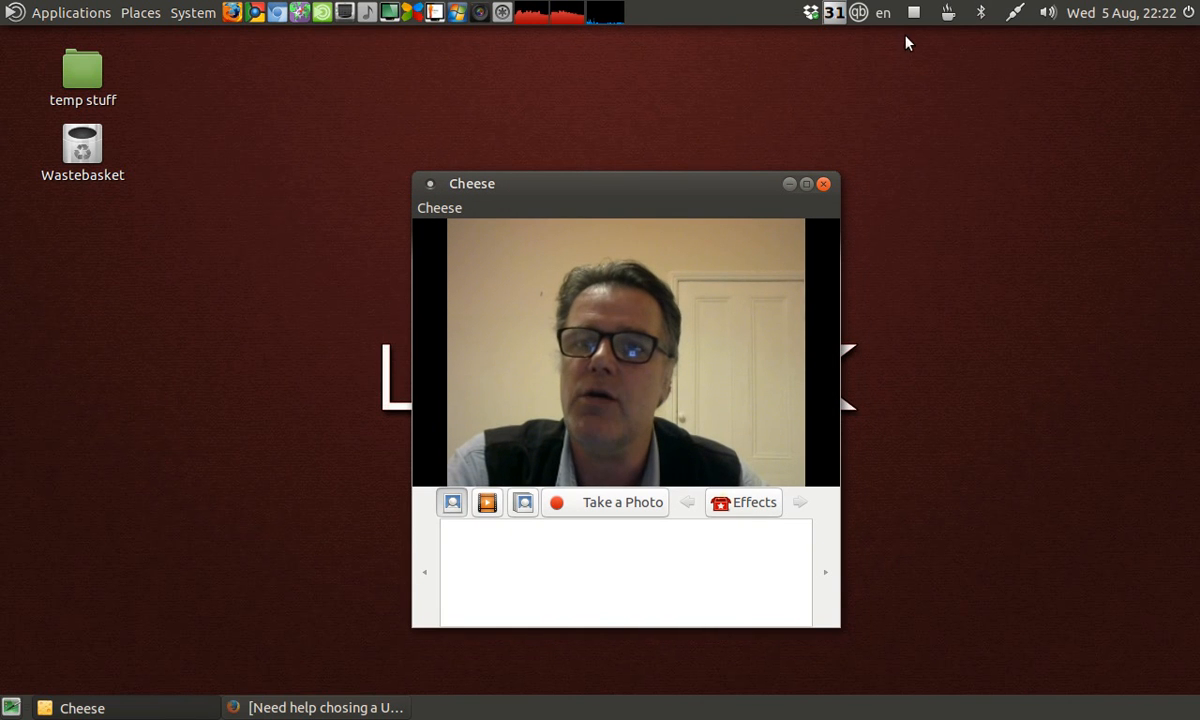